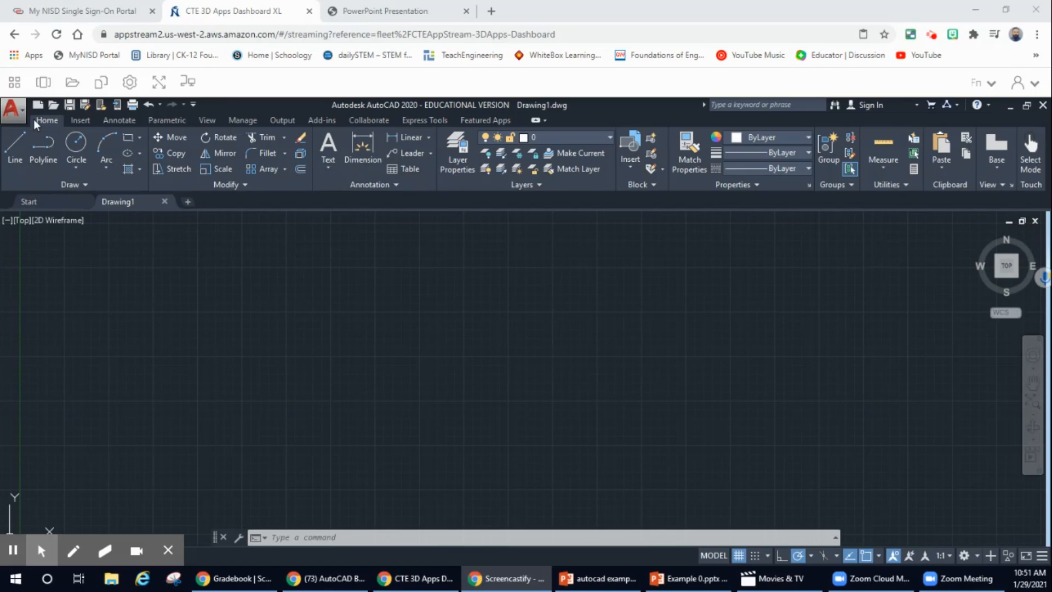
Browse the Insert, Annotate and Parametric ribbon tabs, then return to Home.
{"action": "left_click", "coordinate": [80, 120]}
{"action": "left_click", "coordinate": [119, 120]}
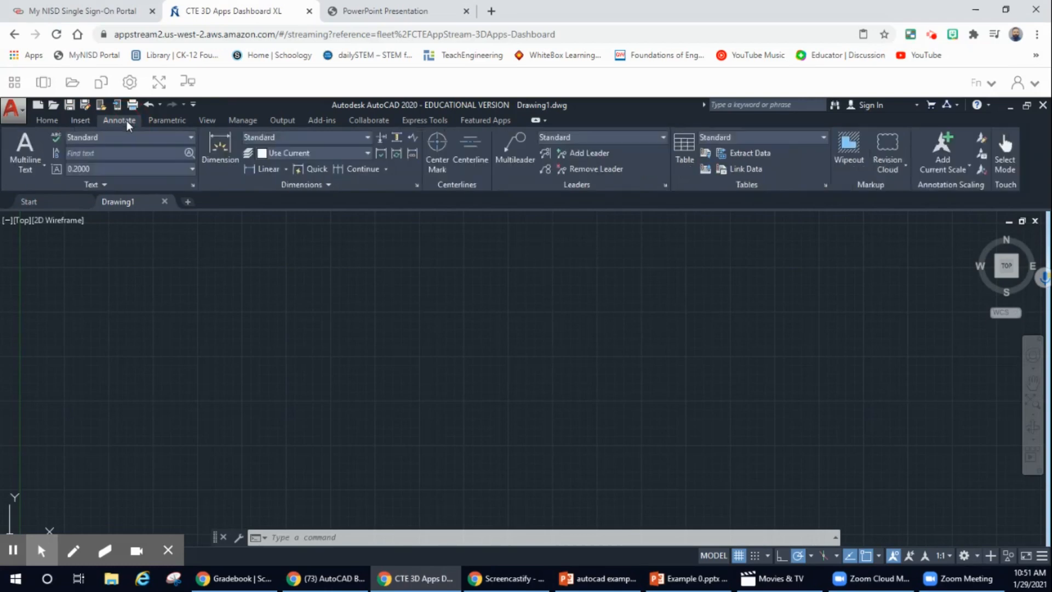
{"action": "left_click", "coordinate": [171, 120]}
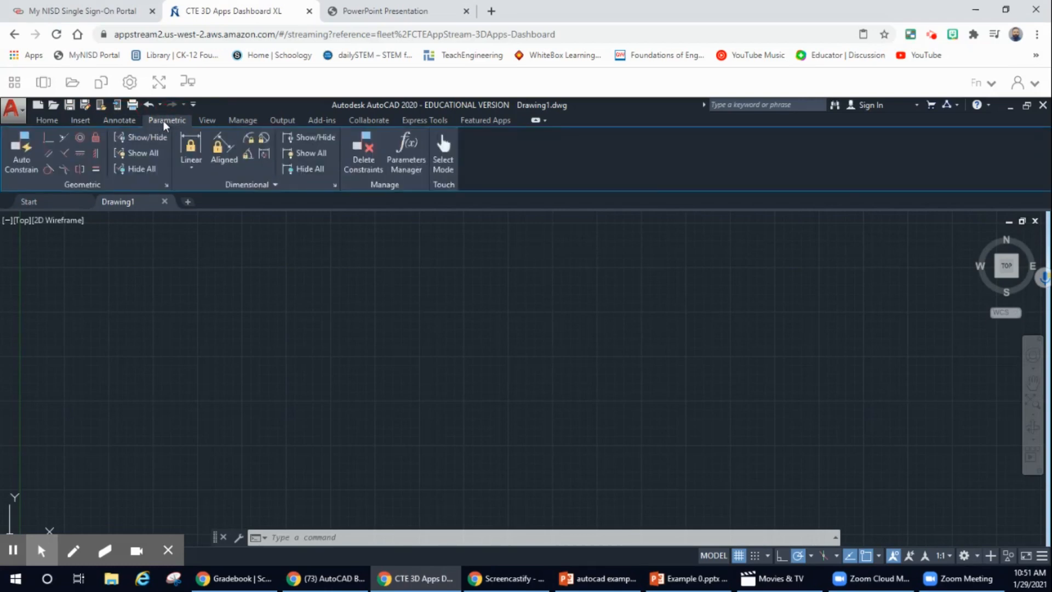
{"action": "left_click", "coordinate": [46, 120]}
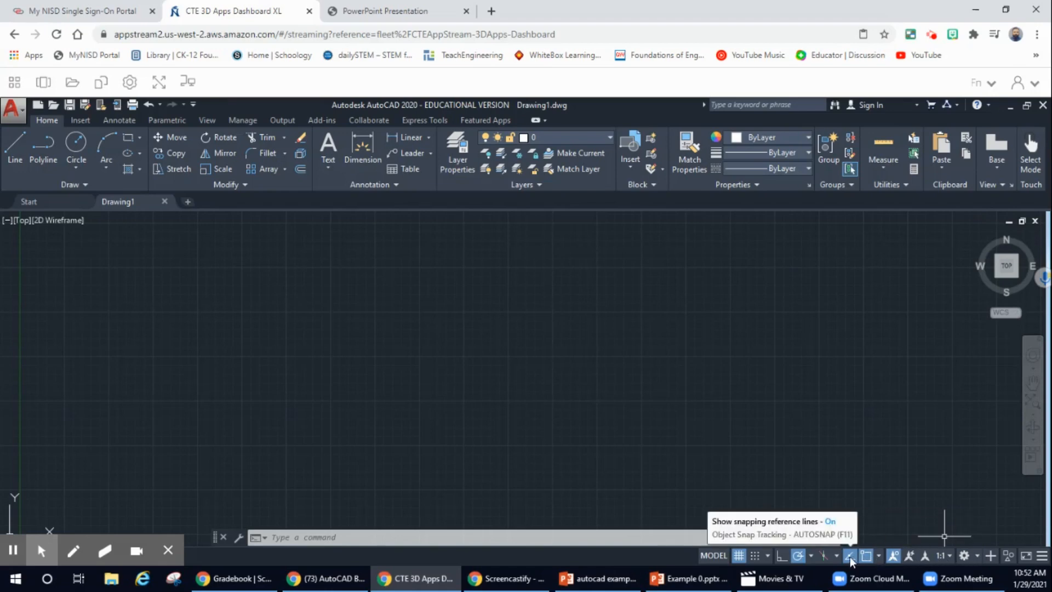
Turn on snap mode and choose Sign In to Autodesk account.
{"action": "left_click", "coordinate": [754, 555]}
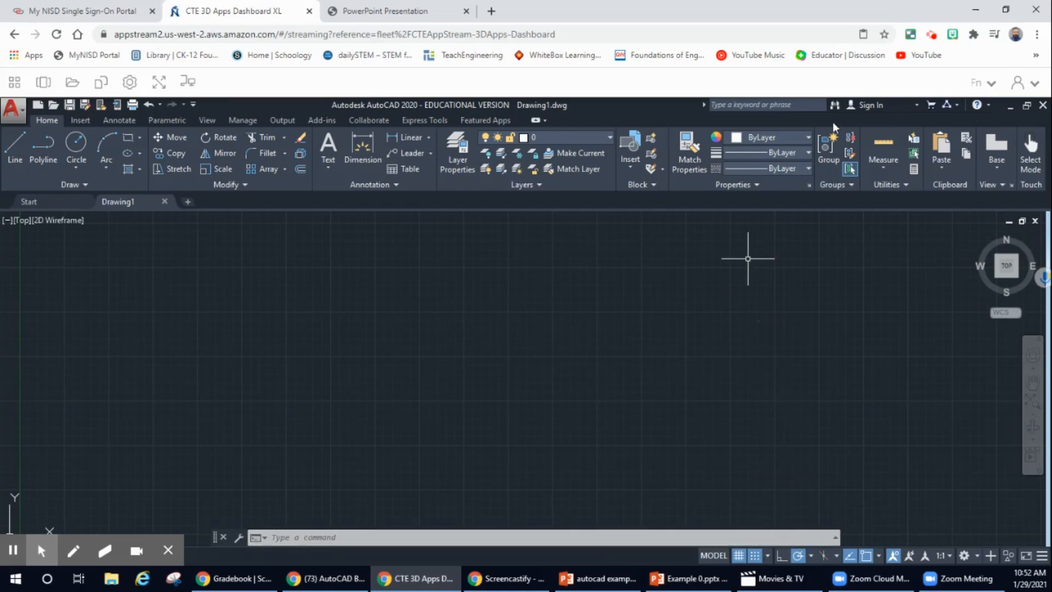
{"action": "left_click", "coordinate": [879, 108]}
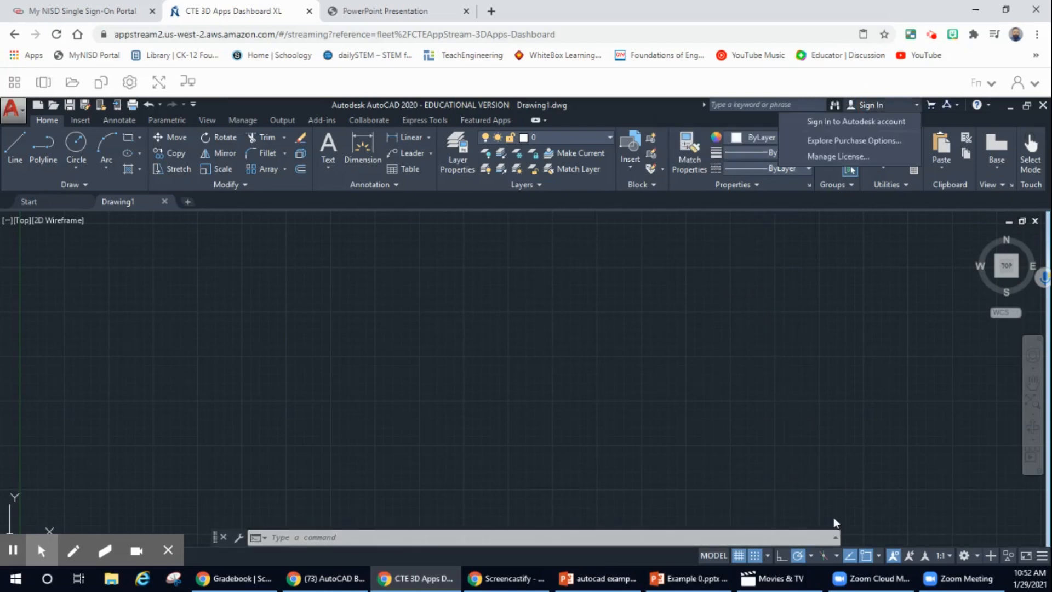
{"action": "left_click", "coordinate": [888, 117]}
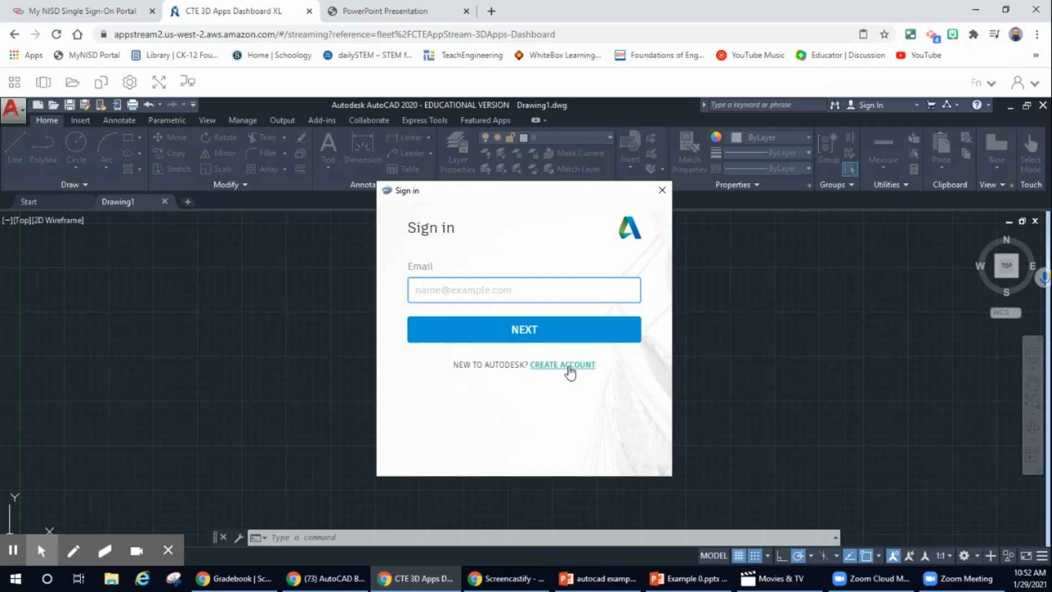
Sign in to Autodesk with the account e-mail and password.
{"action": "left_click", "coordinate": [490, 289]}
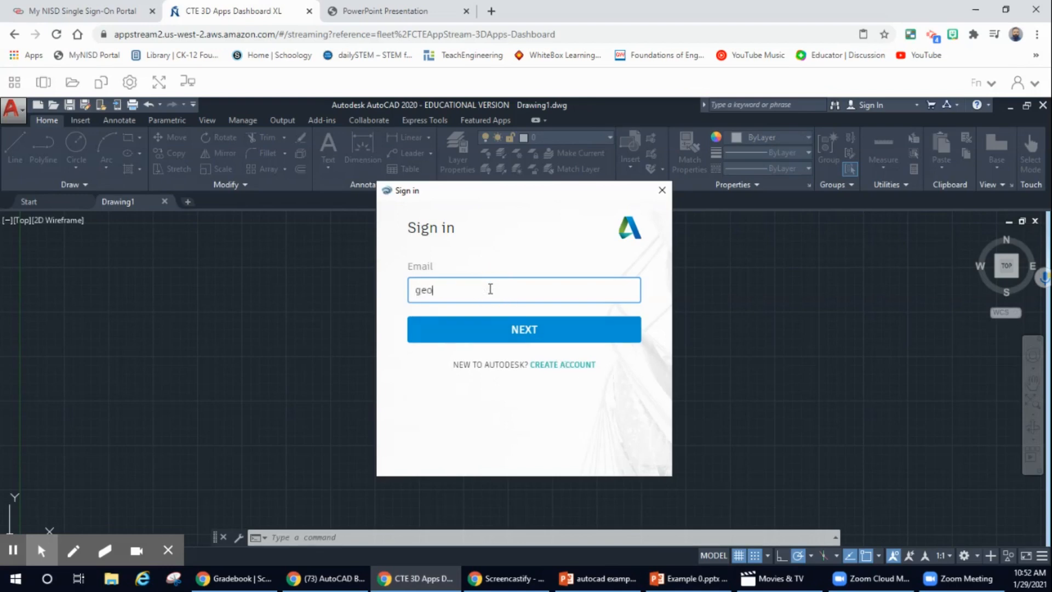
{"action": "left_click", "coordinate": [525, 333]}
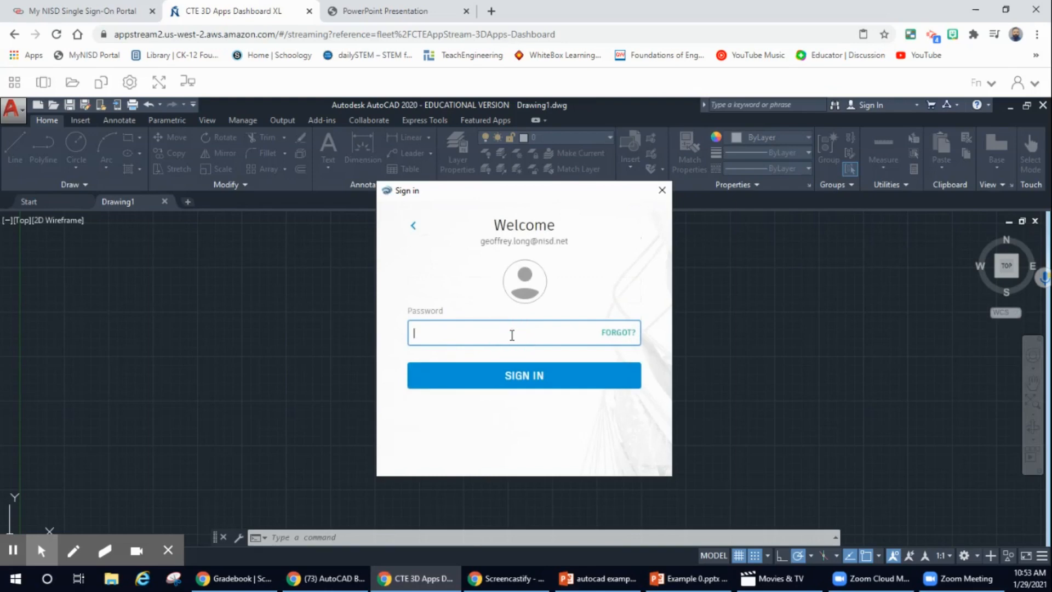
{"action": "type", "text": "••••••••••••"}
{"action": "key", "text": "Return"}
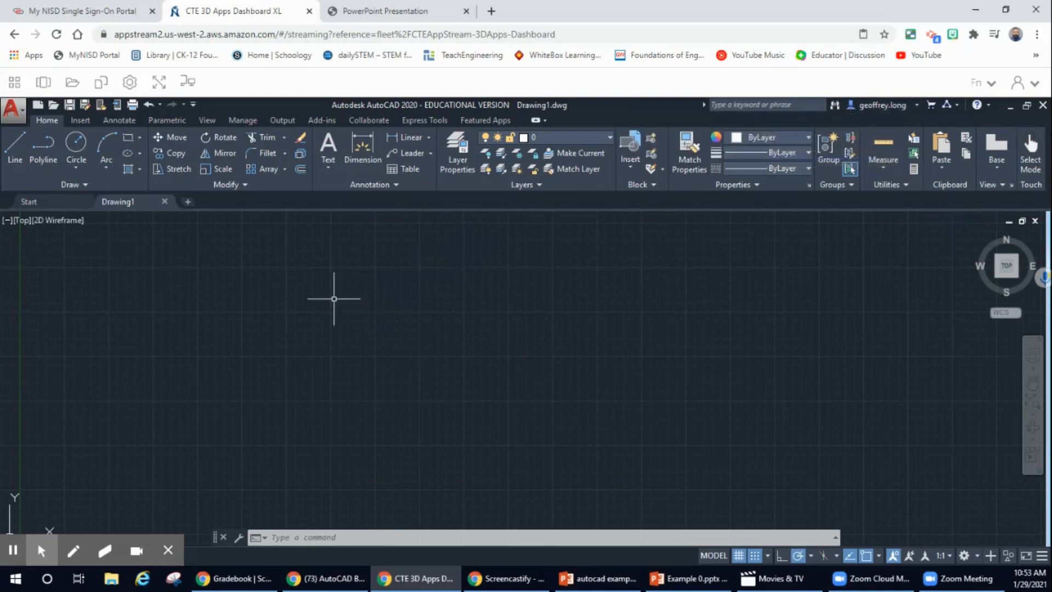
Create a new drawing, Drawing2, from the acad.dwt template.
{"action": "left_click", "coordinate": [38, 105]}
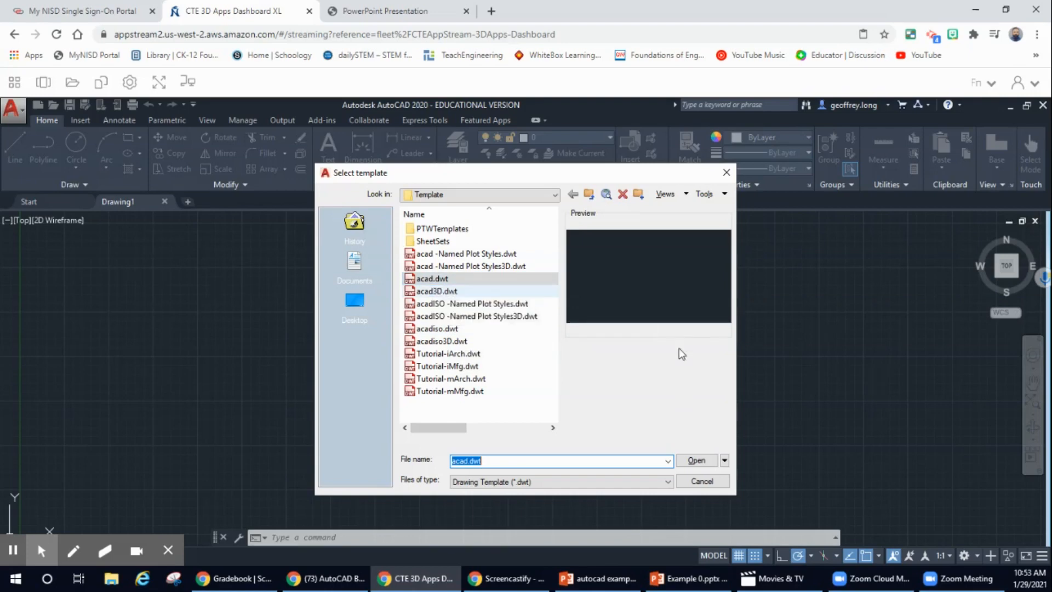
{"action": "left_click", "coordinate": [704, 460]}
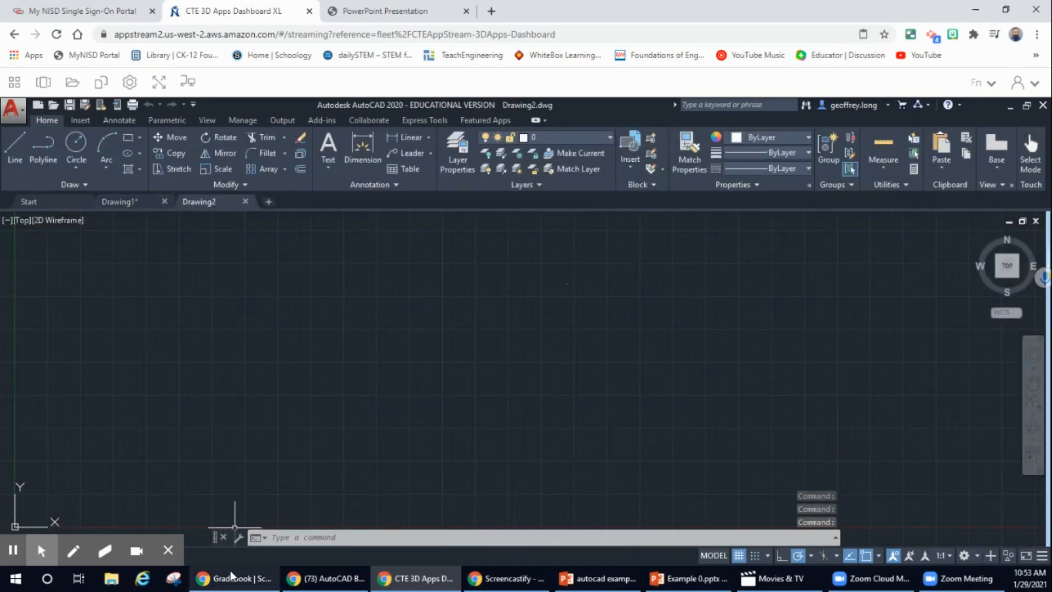
{"action": "mouse_move", "coordinate": [73, 552]}
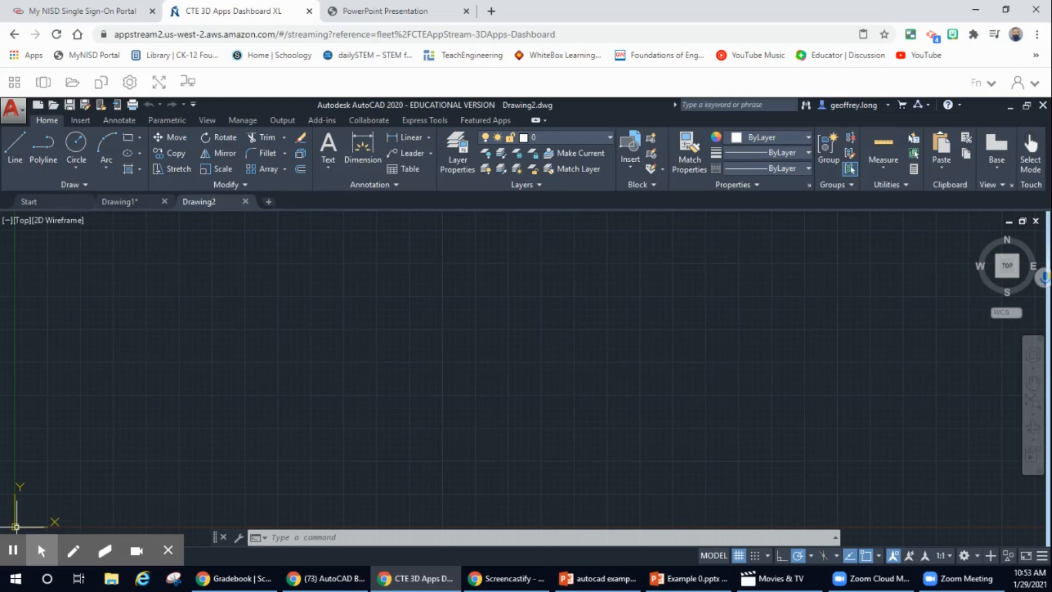
Pan the UCS origin toward the canvas centre and reset to the Top view.
{"action": "left_click", "coordinate": [16, 526]}
{"action": "mouse_move", "coordinate": [16, 526]}
{"action": "middle_mouse_down"}
{"action": "mouse_move", "coordinate": [147, 489]}
{"action": "mouse_move", "coordinate": [384, 397]}
{"action": "mouse_move", "coordinate": [569, 356]}
{"action": "mouse_move", "coordinate": [178, 415]}
{"action": "mouse_move", "coordinate": [89, 466]}
{"action": "middle_mouse_up"}
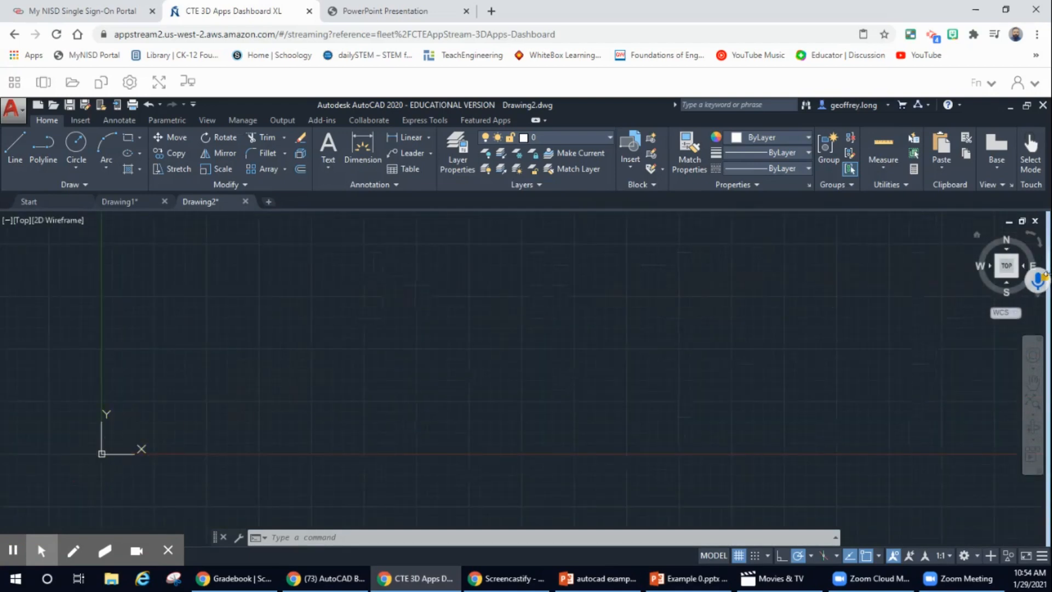
{"action": "left_click", "coordinate": [1007, 267]}
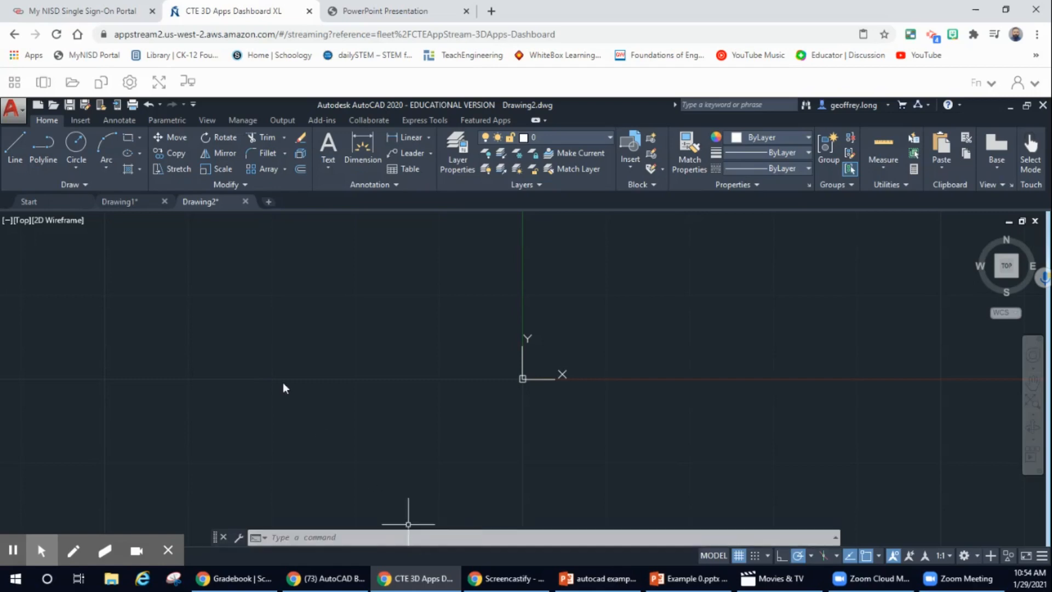
Draw a 5-unit horizontal line ending just left of the origin.
{"action": "left_click", "coordinate": [16, 146]}
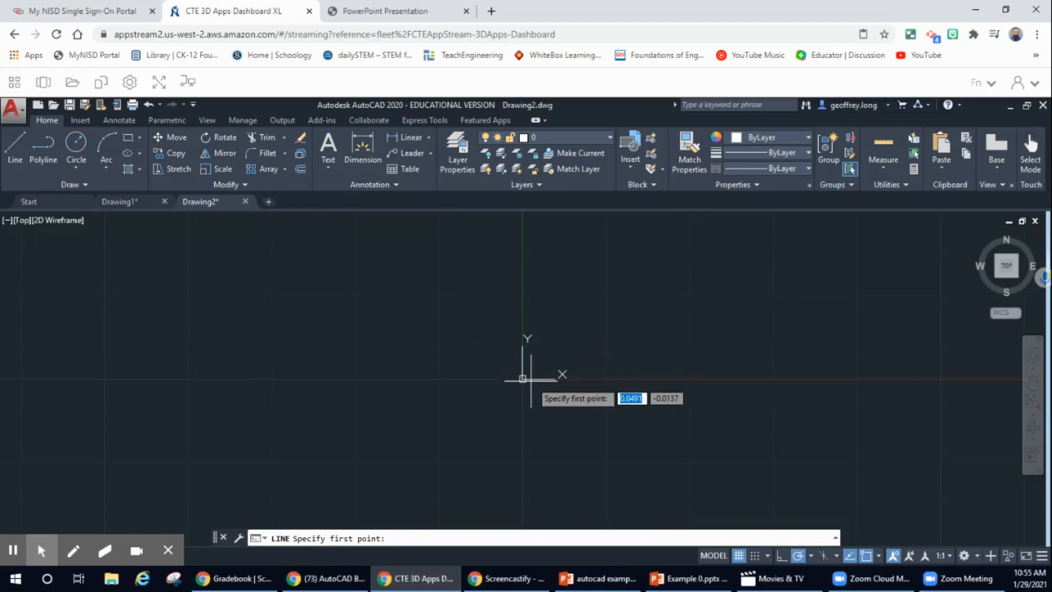
{"action": "left_click", "coordinate": [356, 378]}
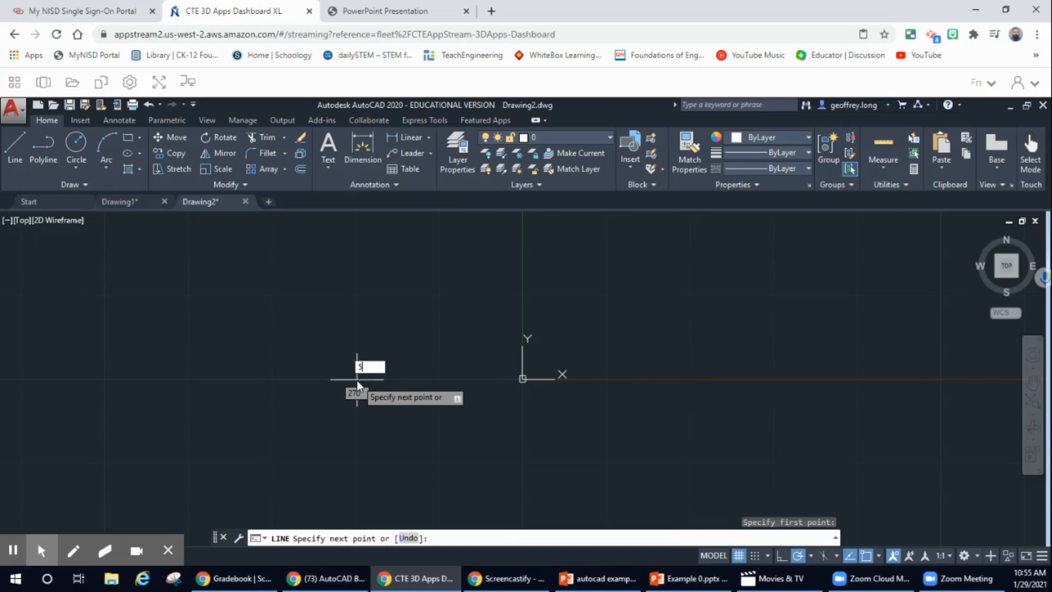
{"action": "key", "text": "Return"}
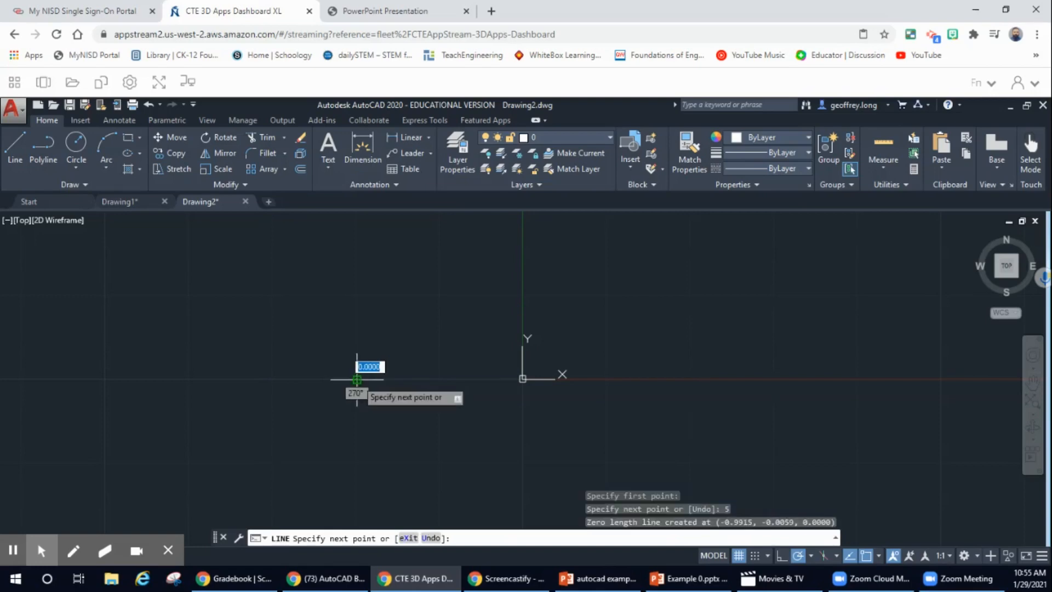
{"action": "left_click", "coordinate": [467, 378]}
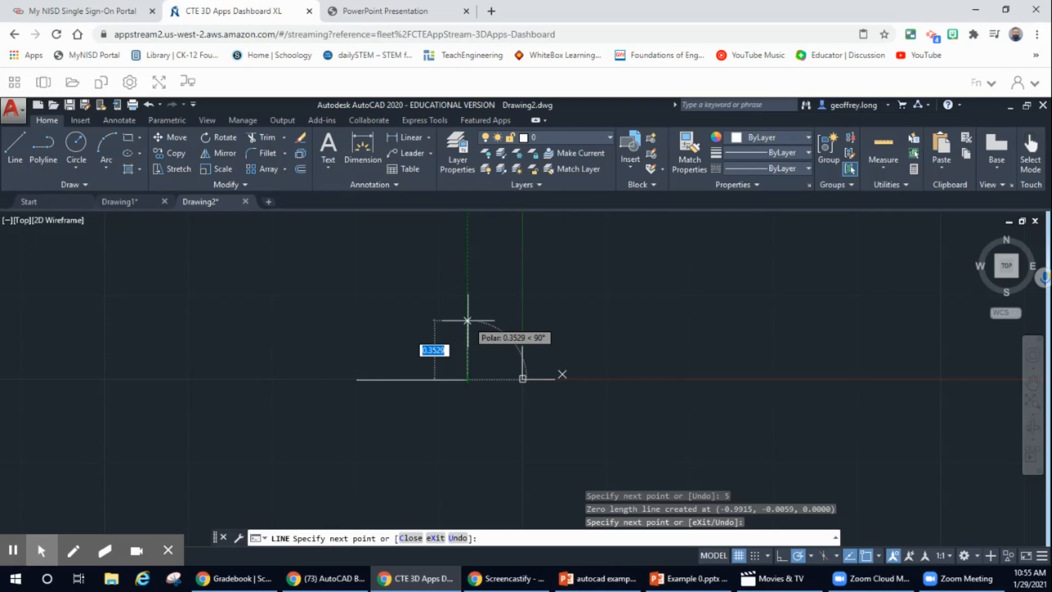
{"action": "key", "text": "Escape"}
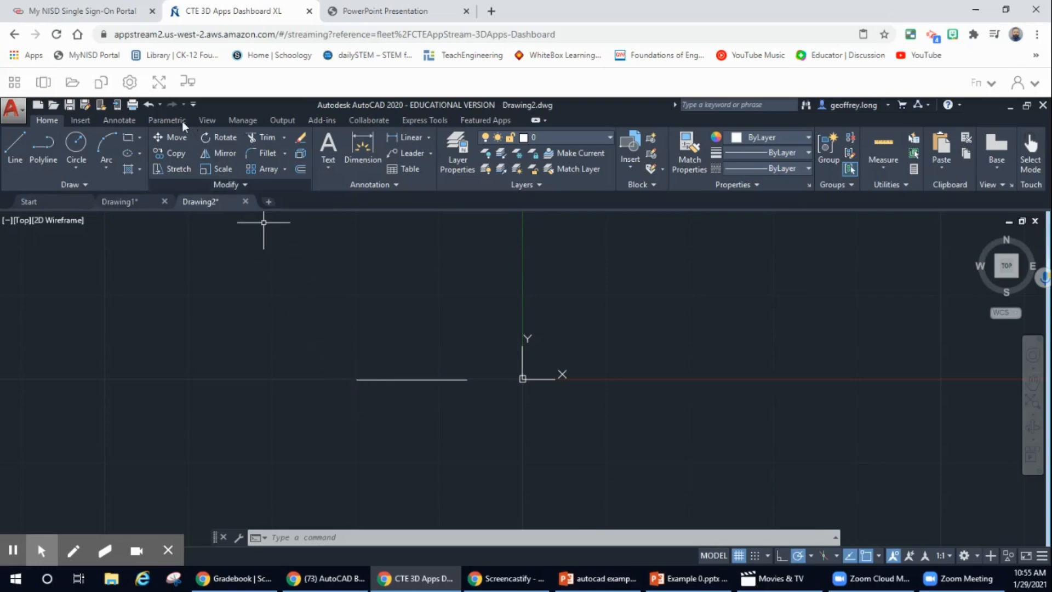
Undo the horizontal line and switch to the Example 1 reference PDF.
{"action": "left_click", "coordinate": [149, 107]}
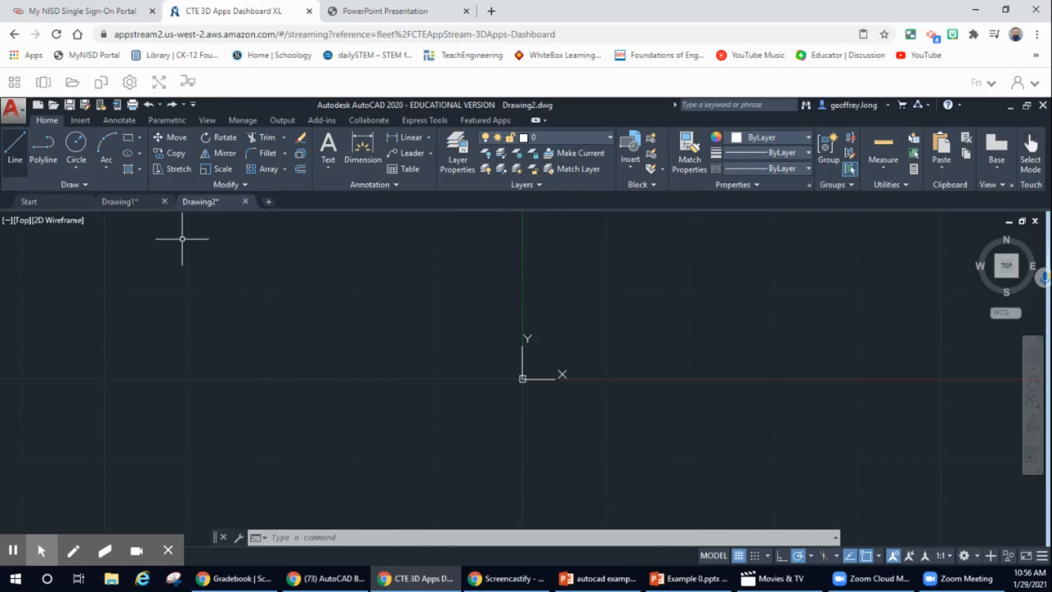
{"action": "left_click", "coordinate": [14, 82]}
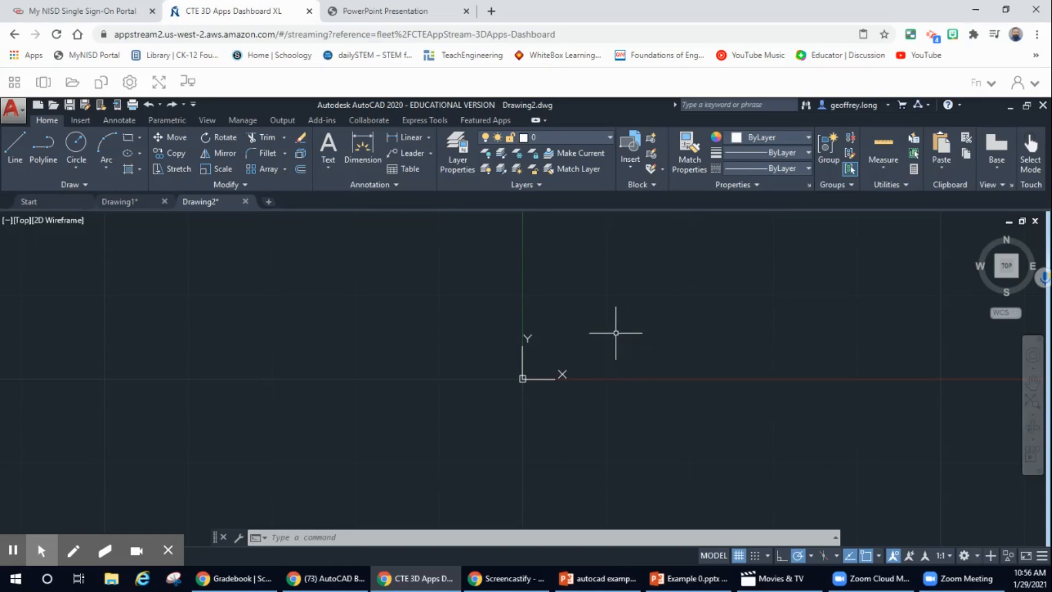
{"action": "left_click", "coordinate": [401, 18]}
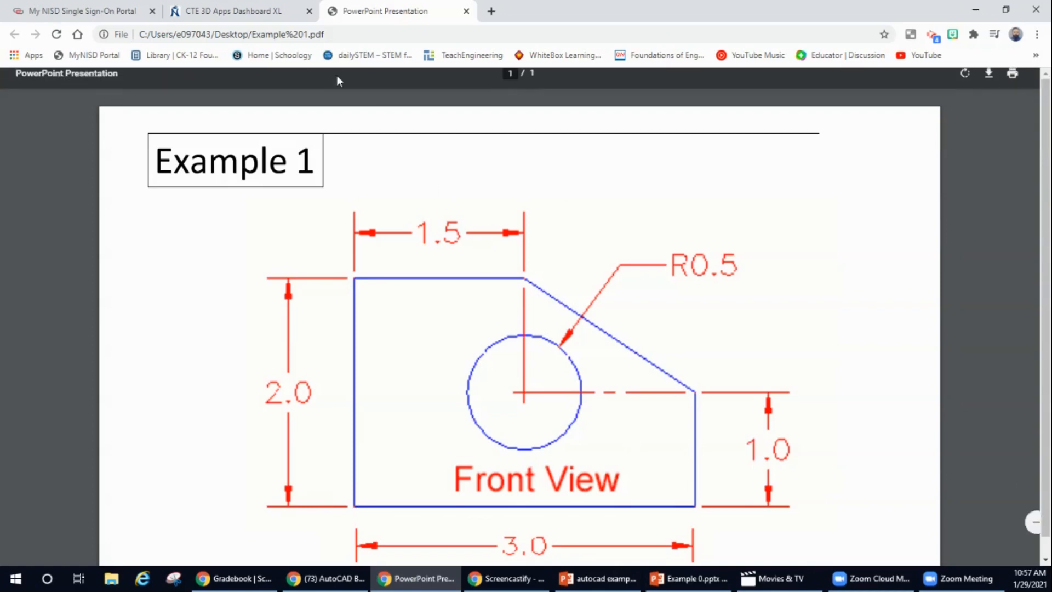
{"action": "left_click", "coordinate": [239, 14]}
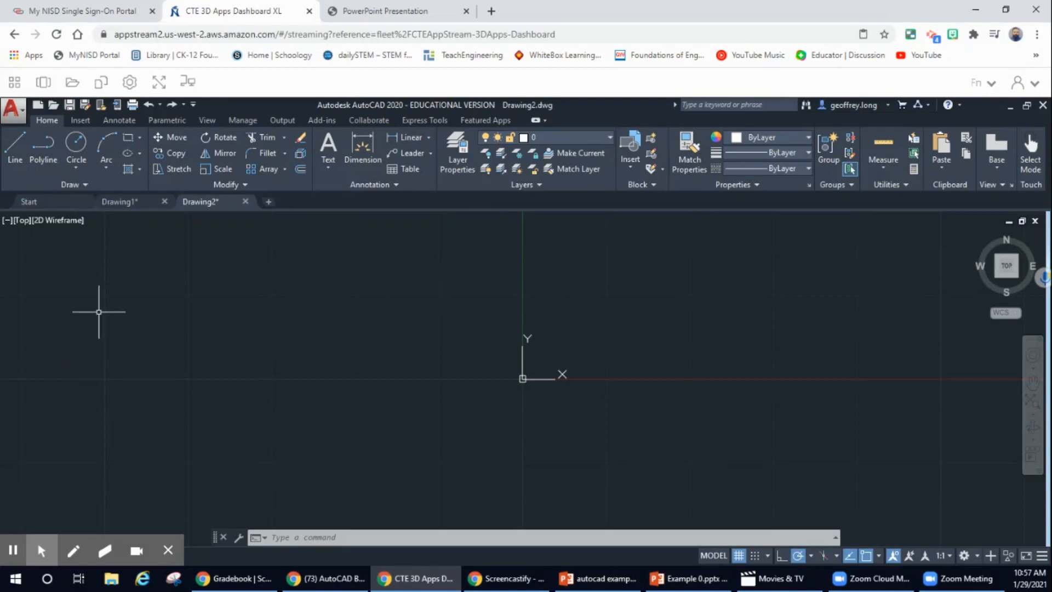
{"action": "left_click", "coordinate": [10, 151]}
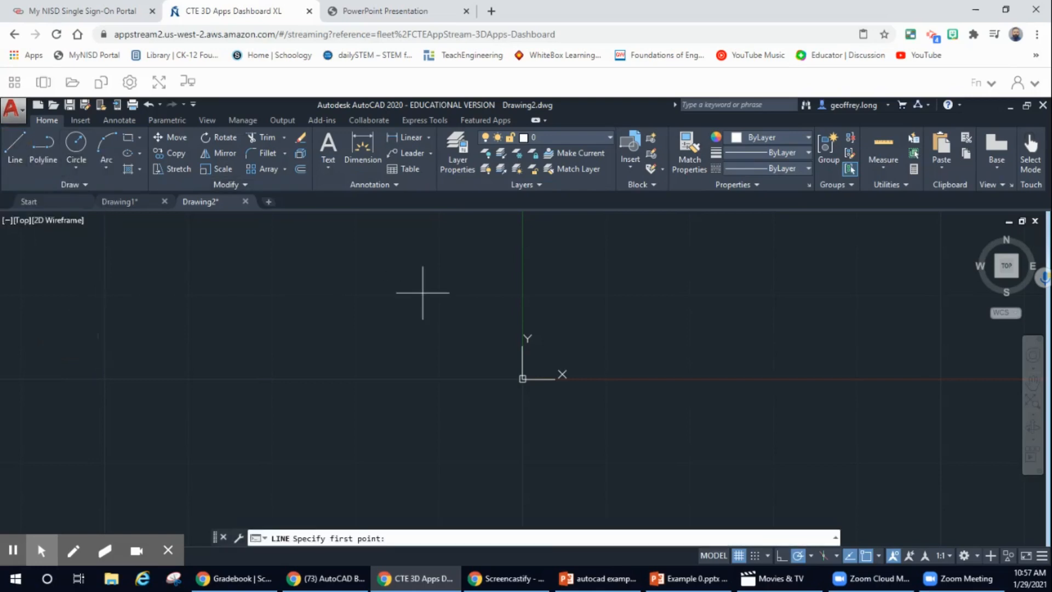
{"action": "left_click", "coordinate": [522, 378]}
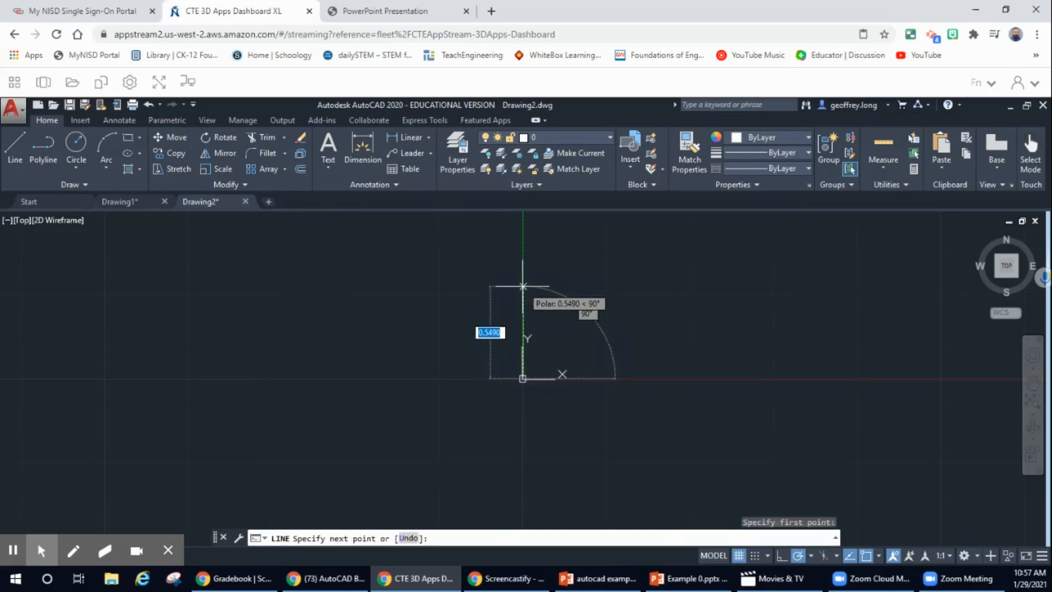
{"action": "type", "text": "3"}
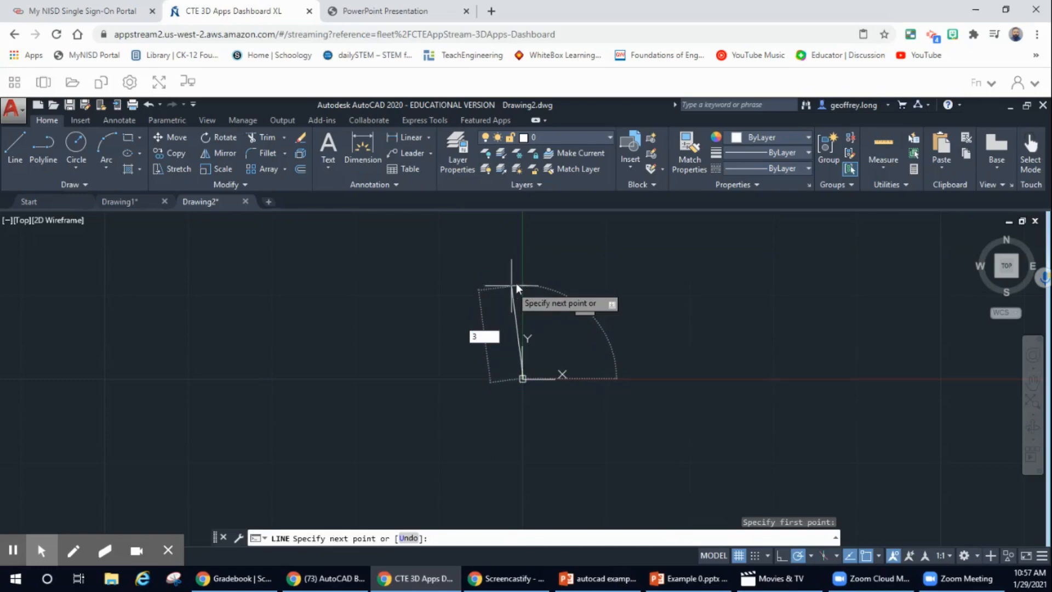
{"action": "key", "text": "Return"}
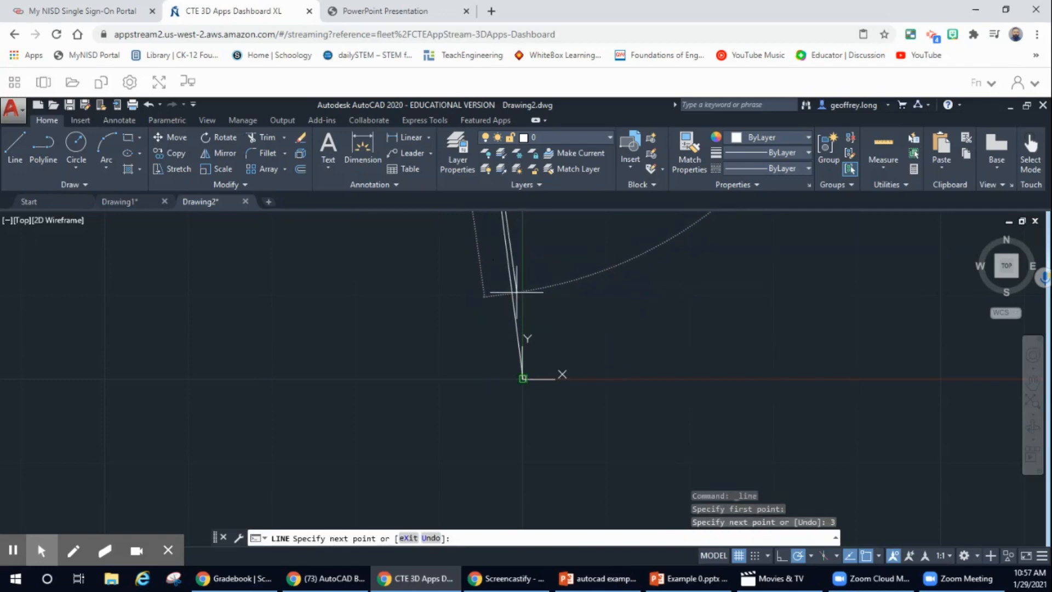
{"action": "key", "text": "Escape"}
{"action": "key", "text": "Escape"}
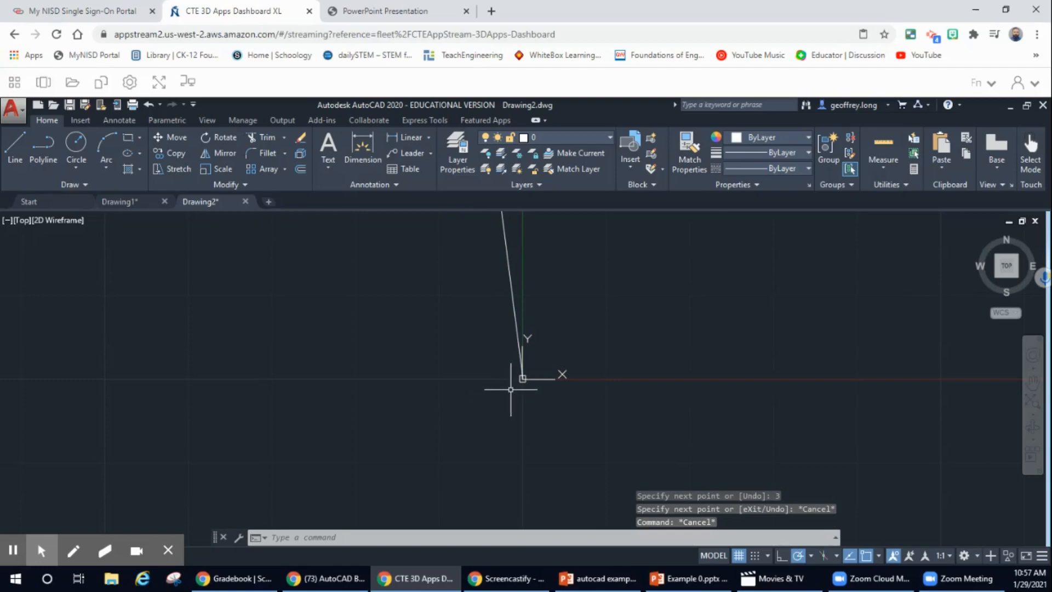
{"action": "left_click", "coordinate": [147, 104]}
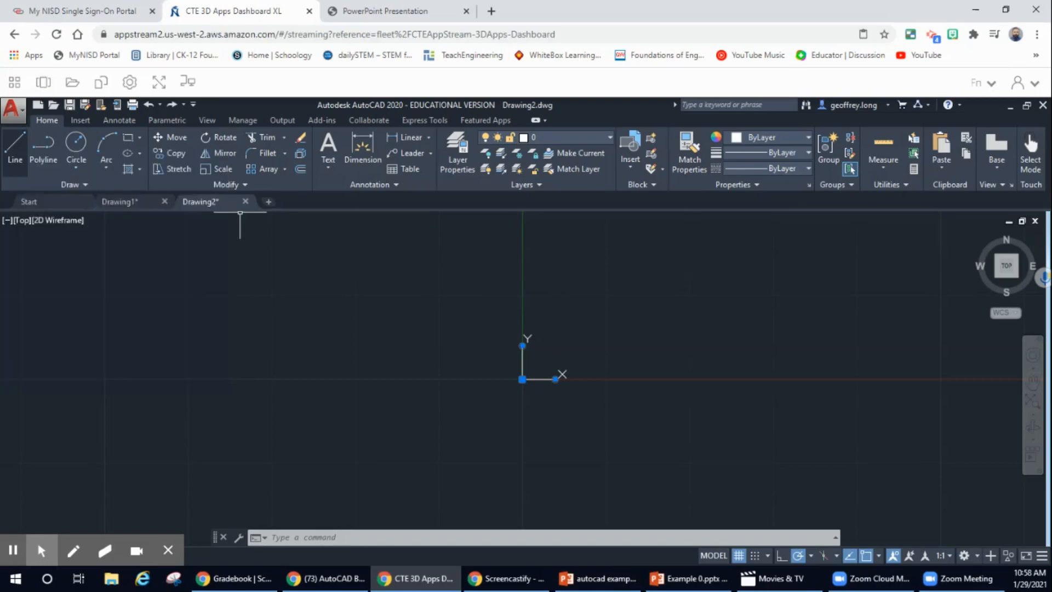
Draw a 3-unit vertical line straight up from the origin.
{"action": "left_click", "coordinate": [14, 148]}
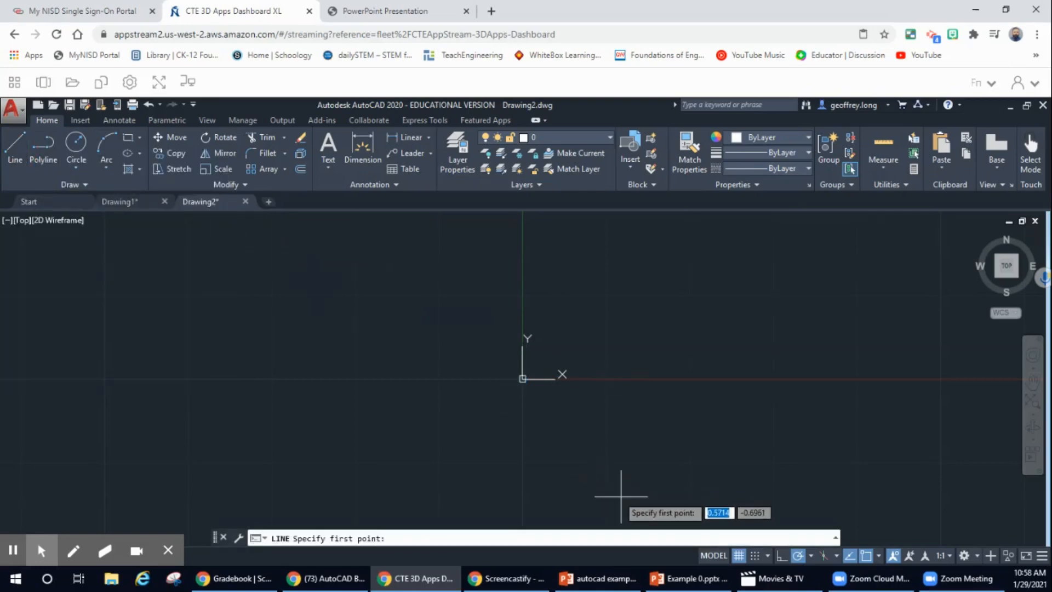
{"action": "left_click", "coordinate": [522, 378]}
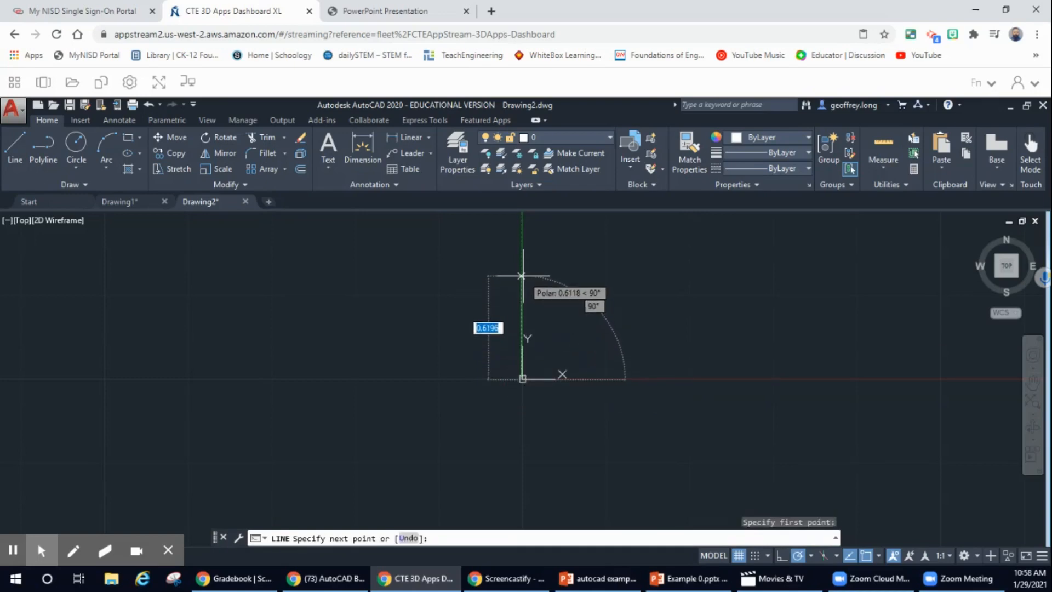
{"action": "type", "text": "3"}
{"action": "key", "text": "Return"}
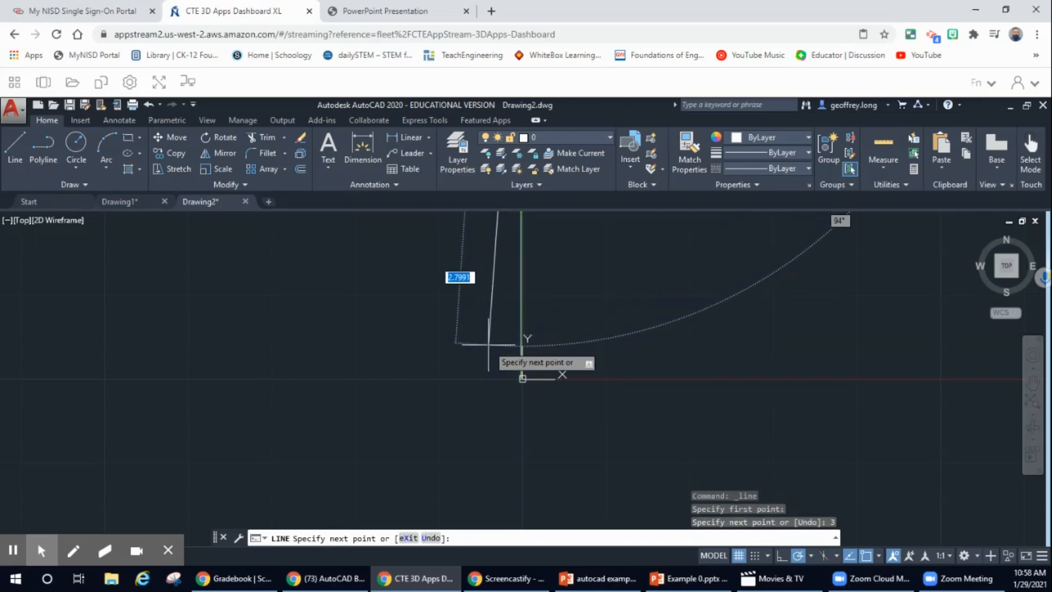
{"action": "key", "text": "Escape"}
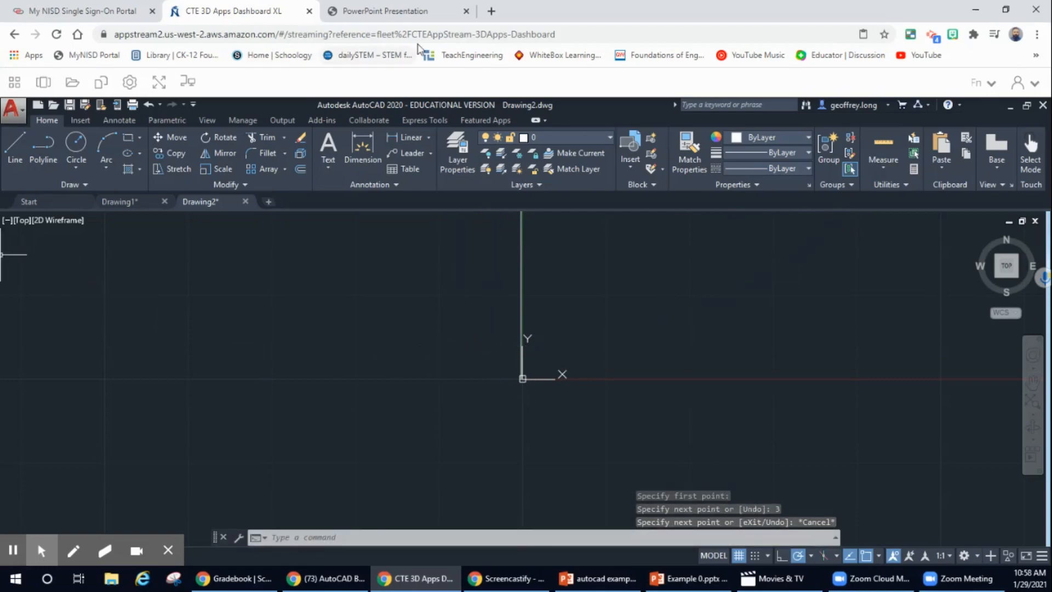
Compare the drawing against the Example 1 front-view reference PDF.
{"action": "left_click", "coordinate": [383, 10]}
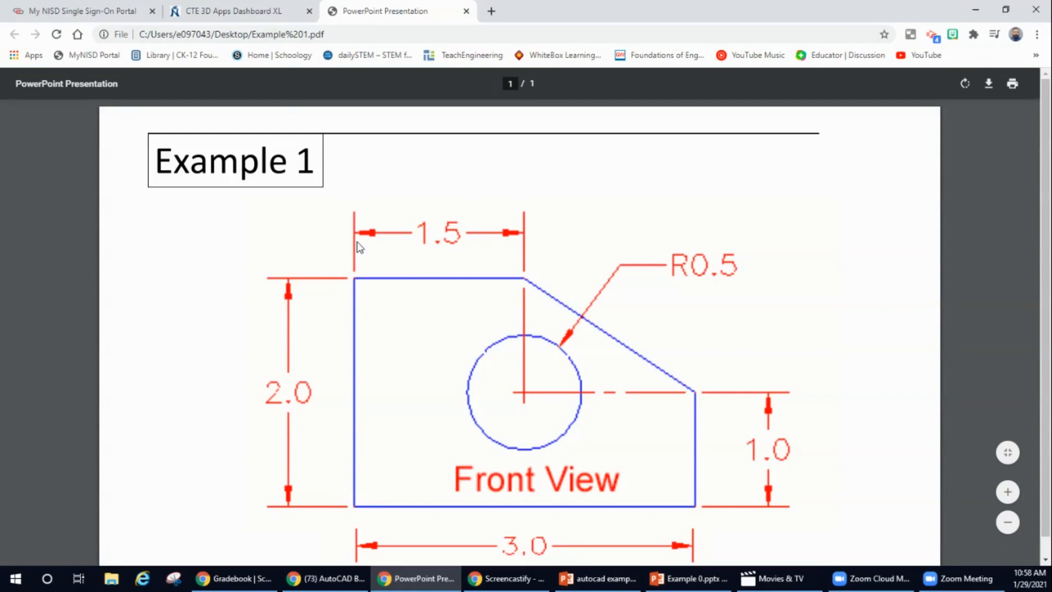
{"action": "left_click", "coordinate": [253, 12]}
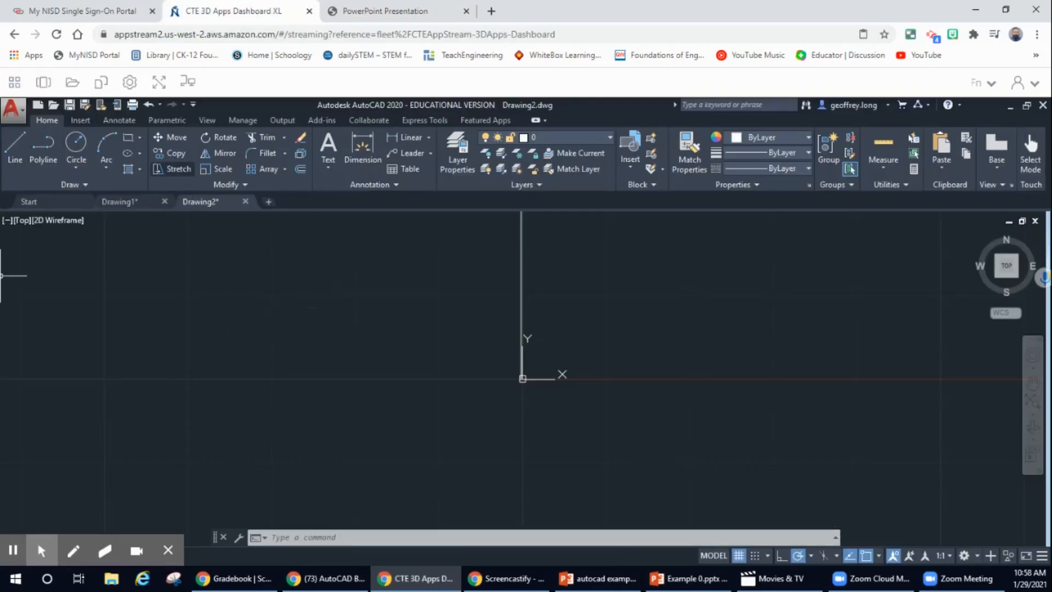
{"action": "left_click", "coordinate": [402, 13]}
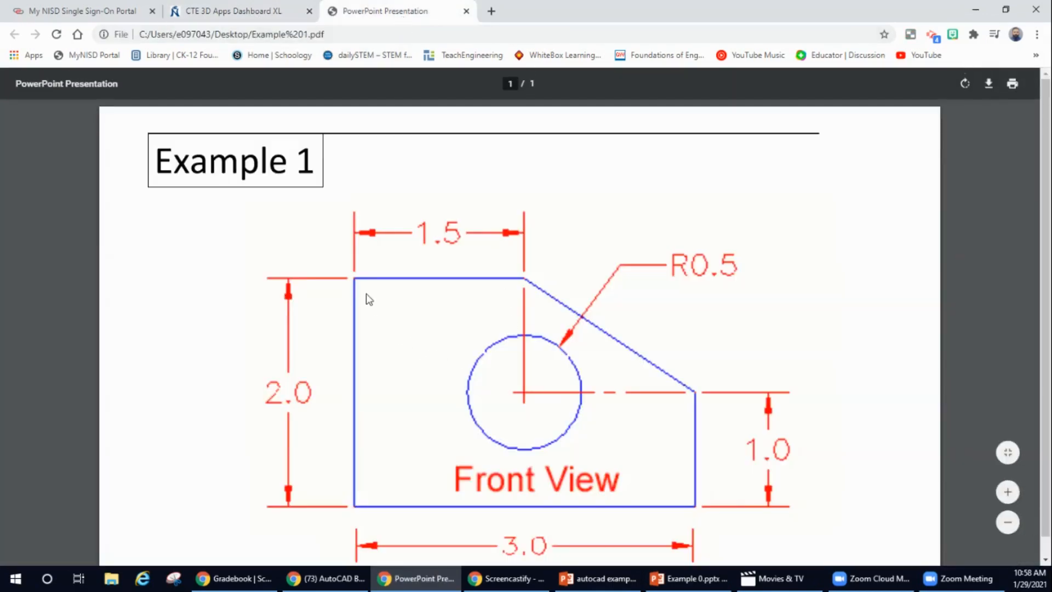
Undo the 3-unit line and draw a 2-unit vertical line up from the origin.
{"action": "left_click", "coordinate": [246, 16]}
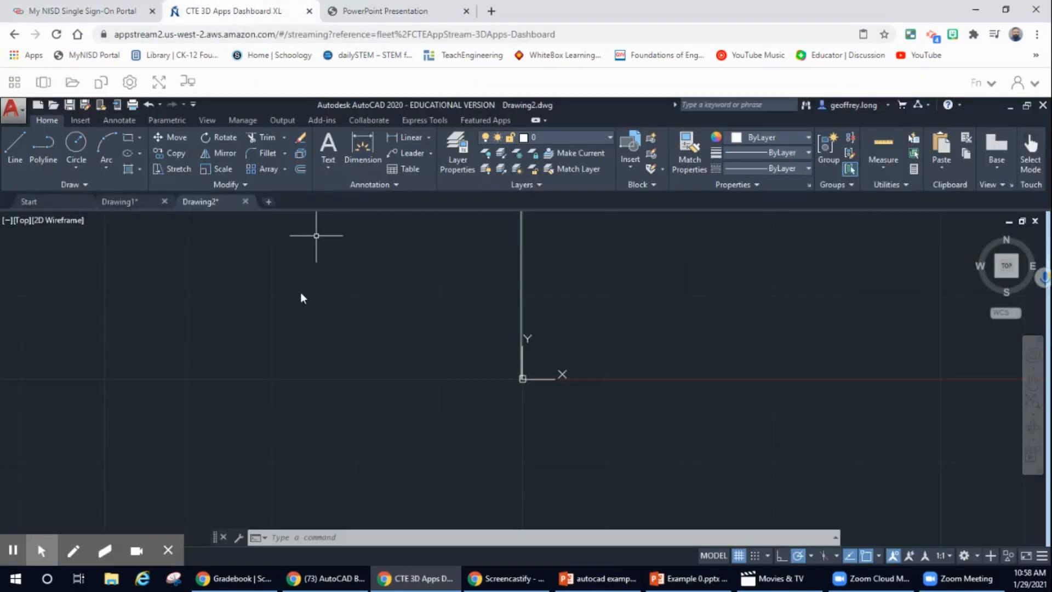
{"action": "left_click", "coordinate": [149, 105]}
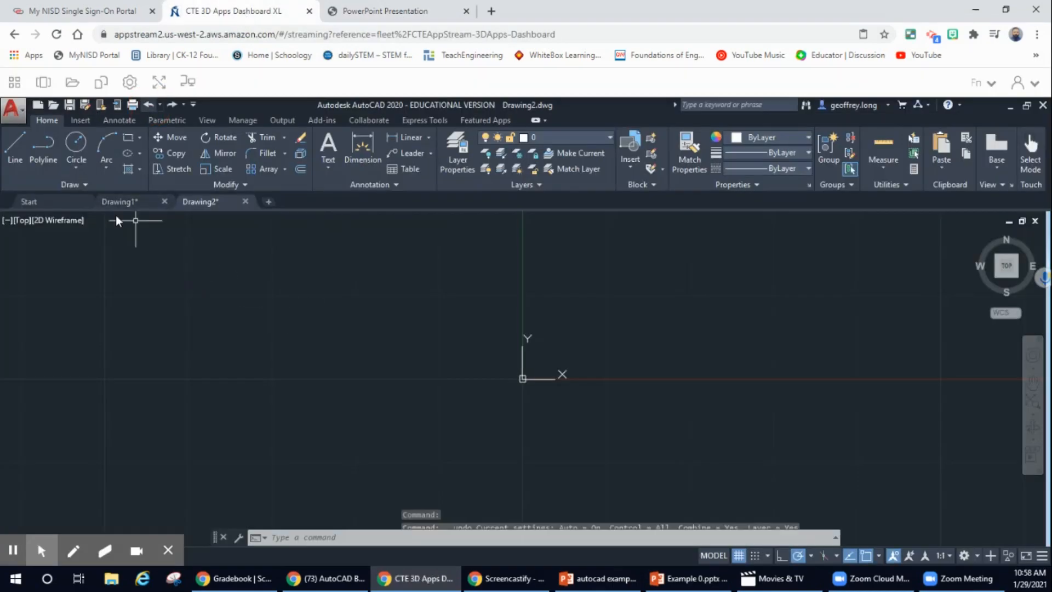
{"action": "left_click", "coordinate": [17, 151]}
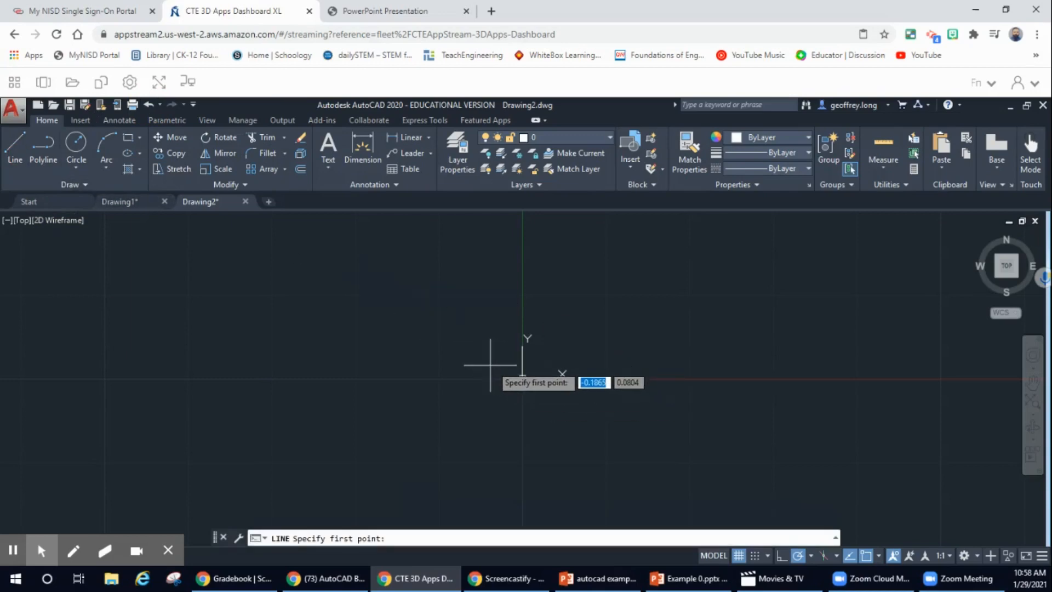
{"action": "left_click", "coordinate": [522, 377]}
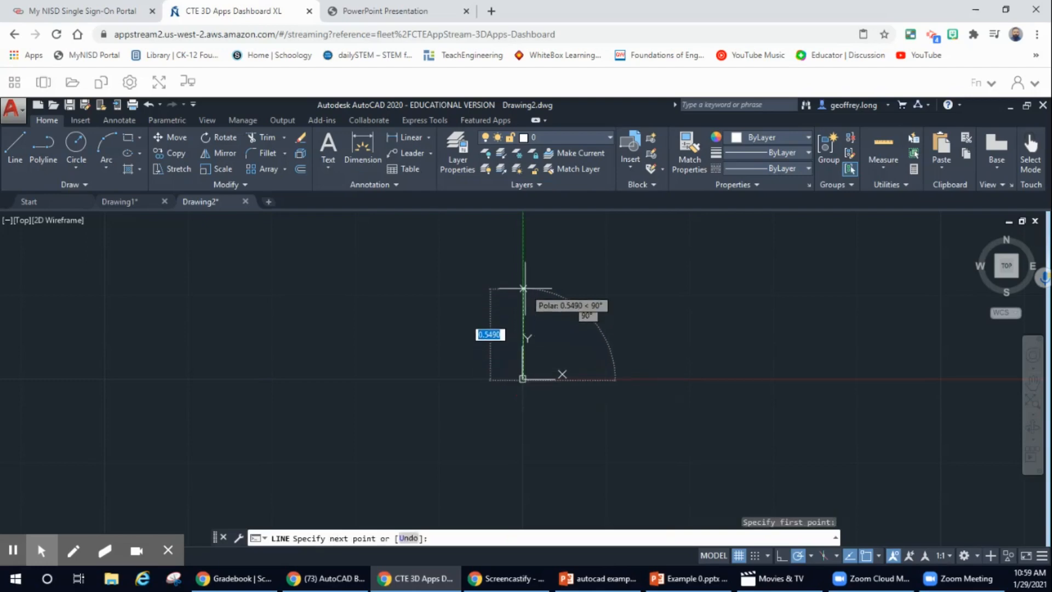
{"action": "type", "text": "2"}
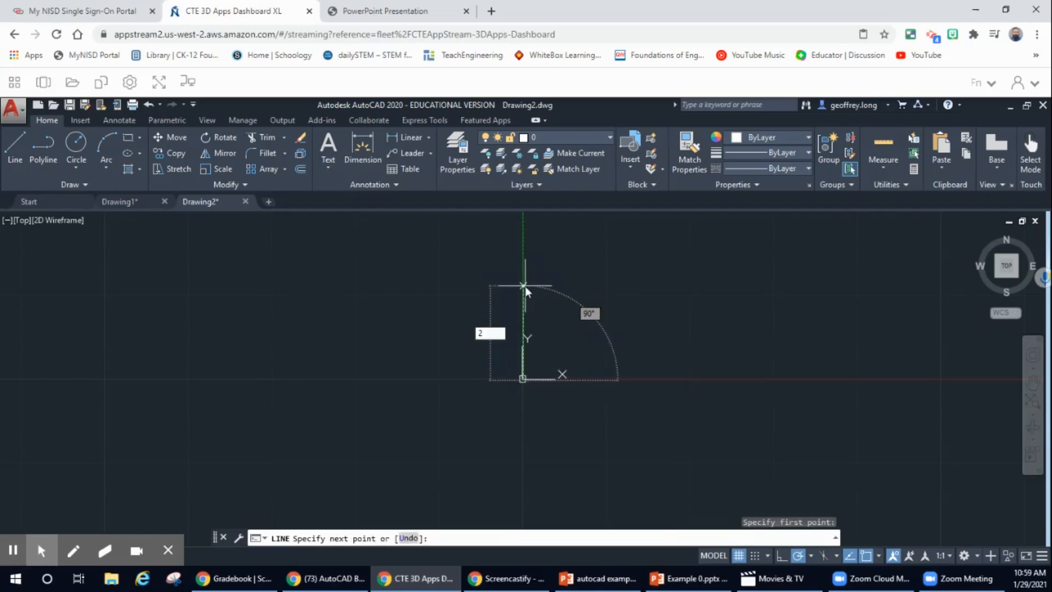
{"action": "key", "text": "Return"}
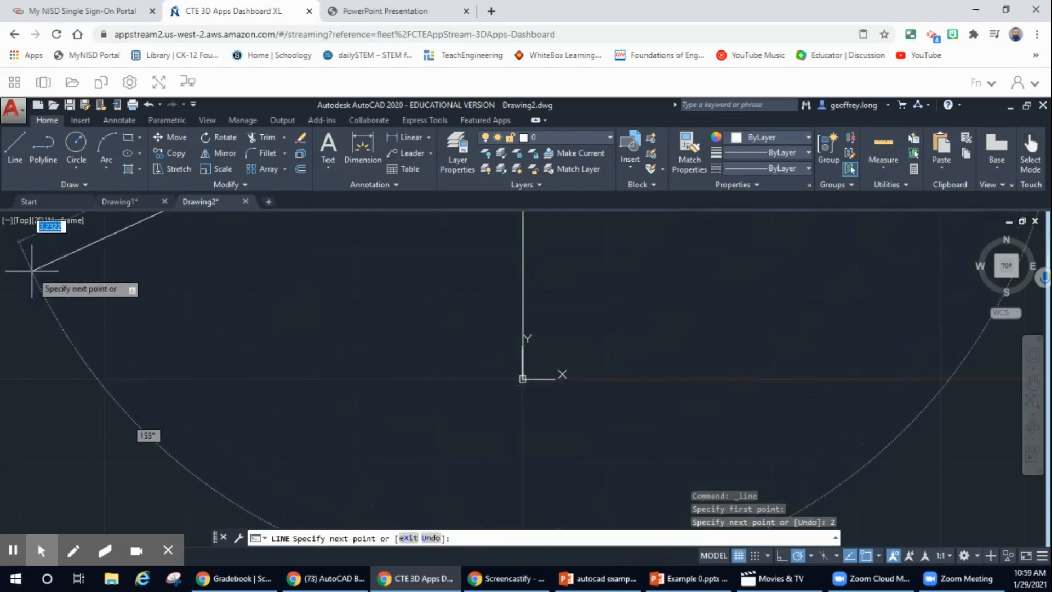
{"action": "key", "text": "Escape"}
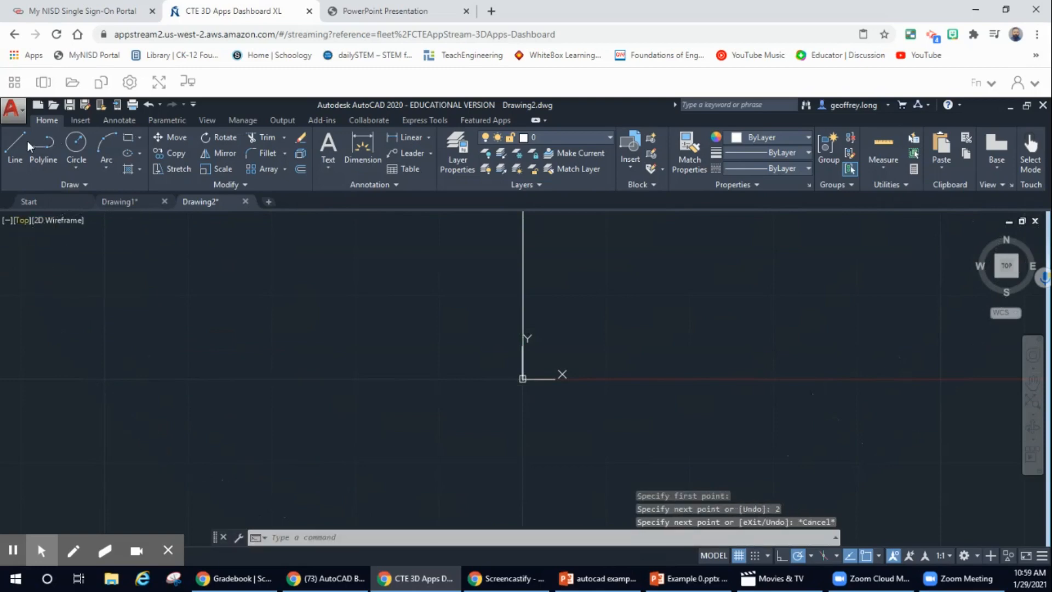
{"action": "left_click", "coordinate": [16, 140]}
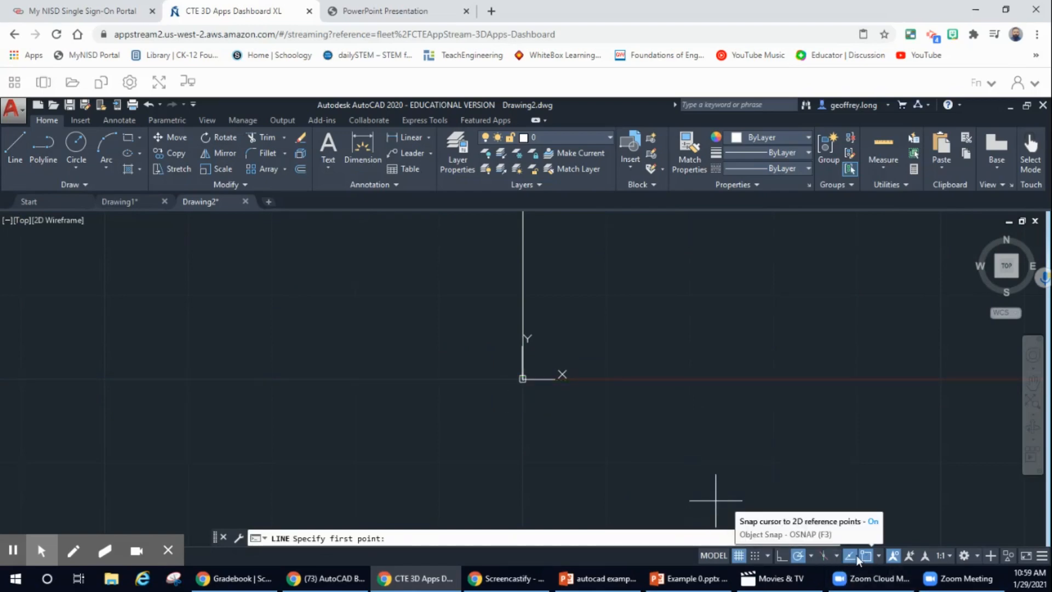
Draw a 3-unit horizontal line right from the origin and restore the Top view.
{"action": "left_click", "coordinate": [523, 379]}
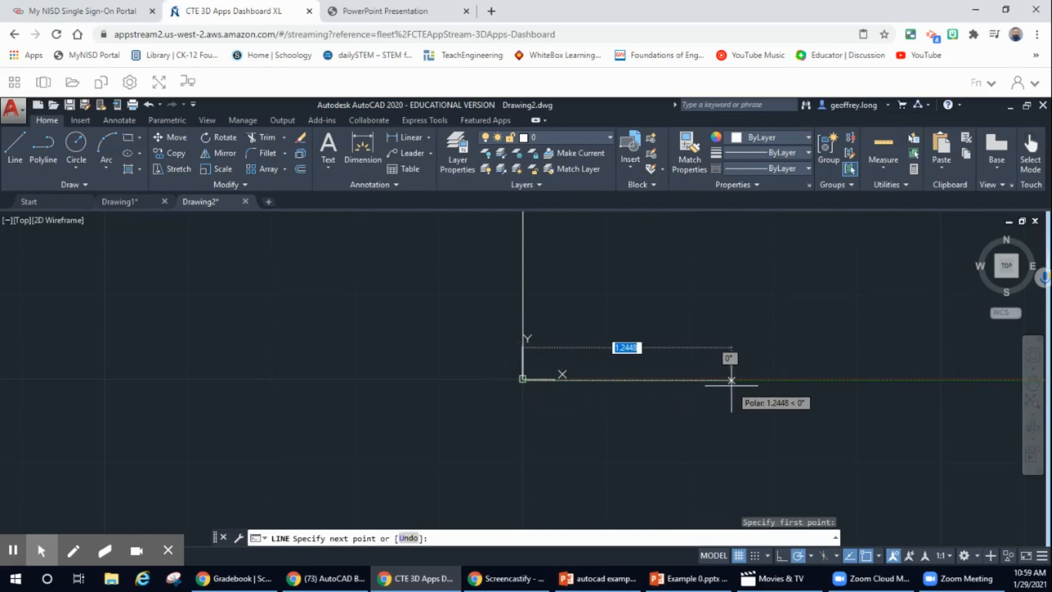
{"action": "type", "text": "3"}
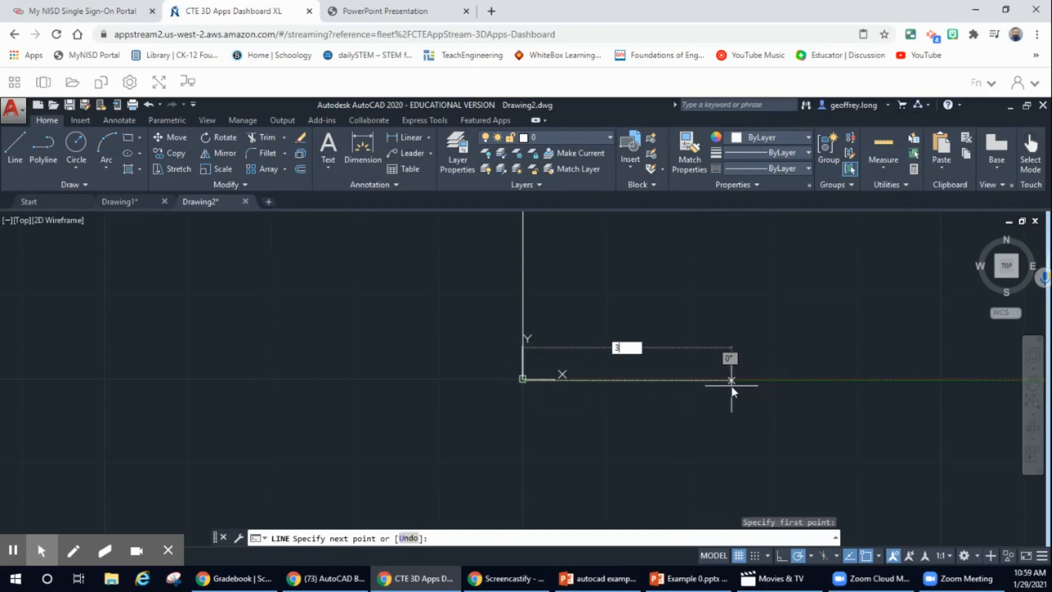
{"action": "key", "text": "Return"}
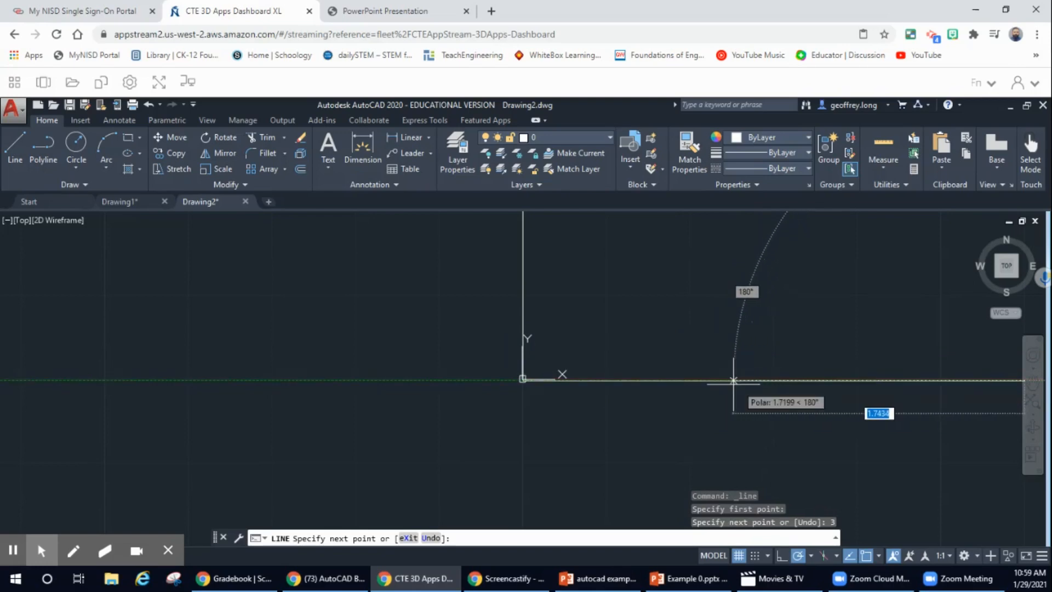
{"action": "key", "text": "Escape"}
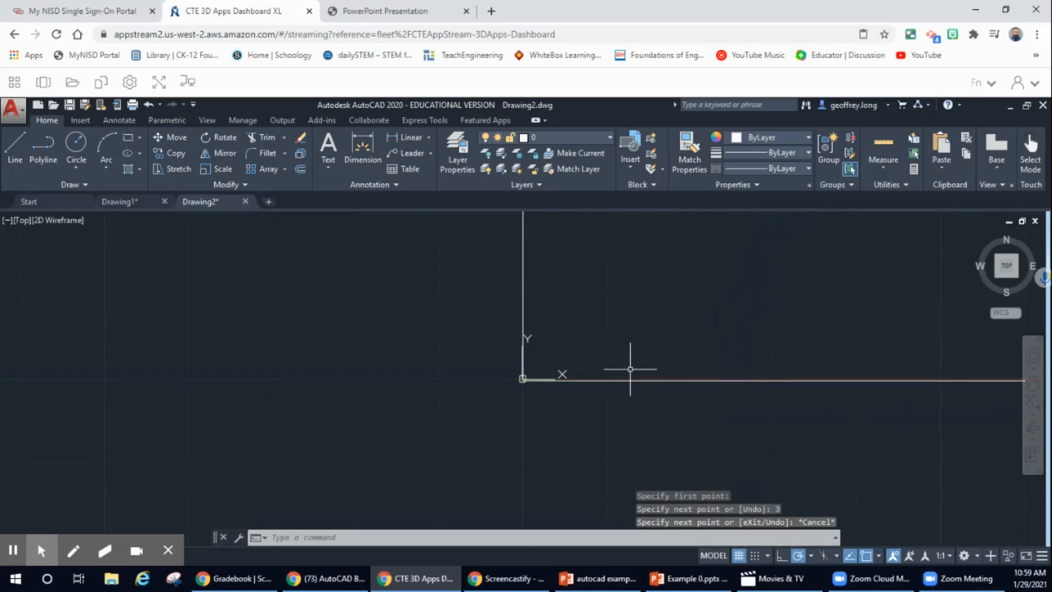
{"action": "scroll", "coordinate": [578, 338], "scroll_direction": "down", "scroll_amount": 1}
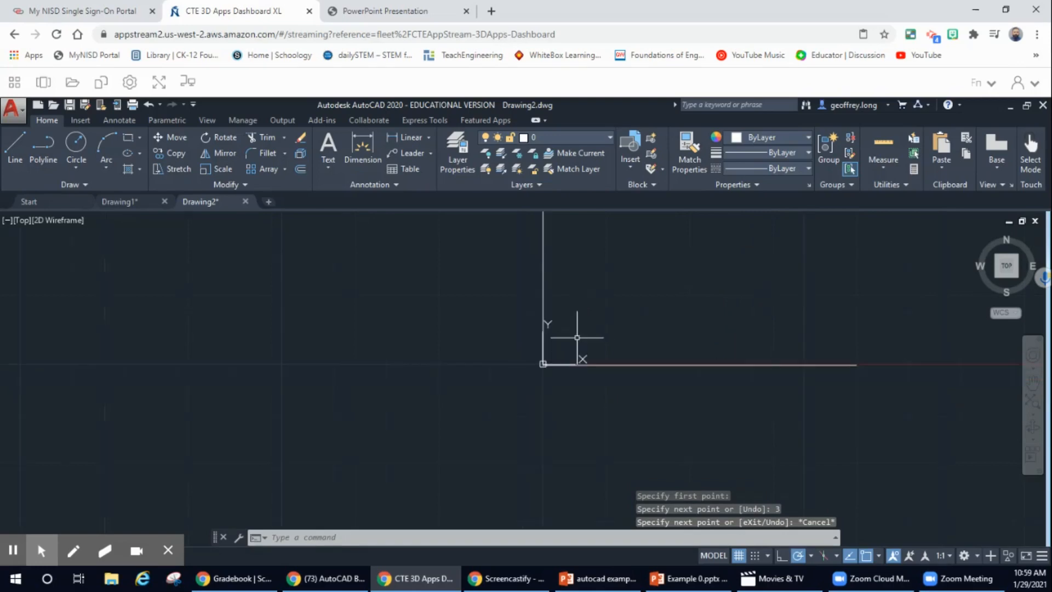
{"action": "scroll", "coordinate": [577, 338], "scroll_direction": "up", "scroll_amount": 2}
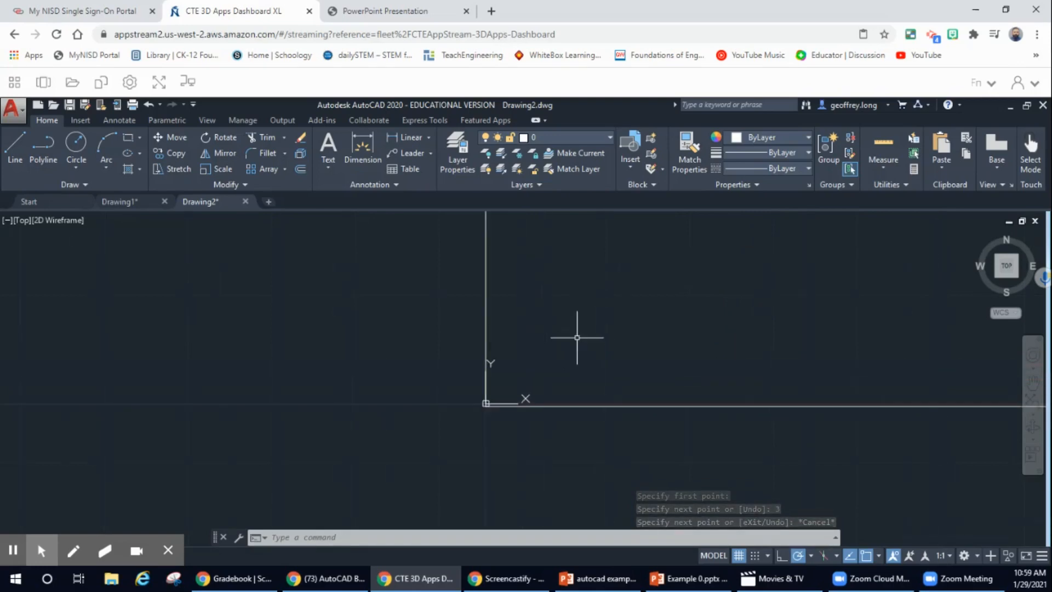
{"action": "scroll", "coordinate": [576, 337], "scroll_direction": "down", "scroll_amount": 4}
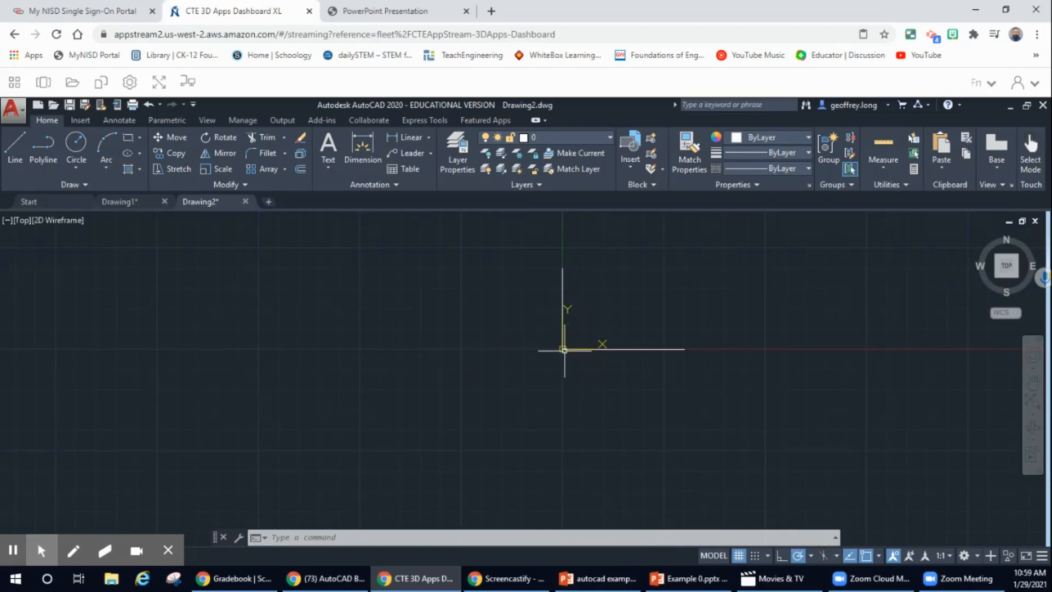
{"action": "left_click", "coordinate": [1007, 267]}
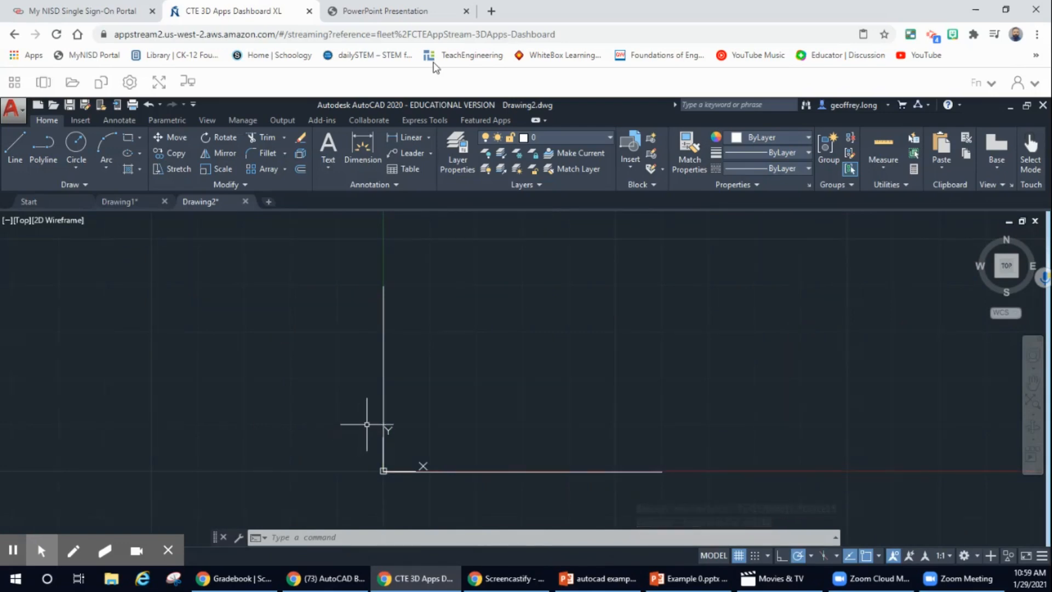
Draw a 1.5-unit horizontal line right from the vertical line's top endpoint.
{"action": "left_click", "coordinate": [408, 14]}
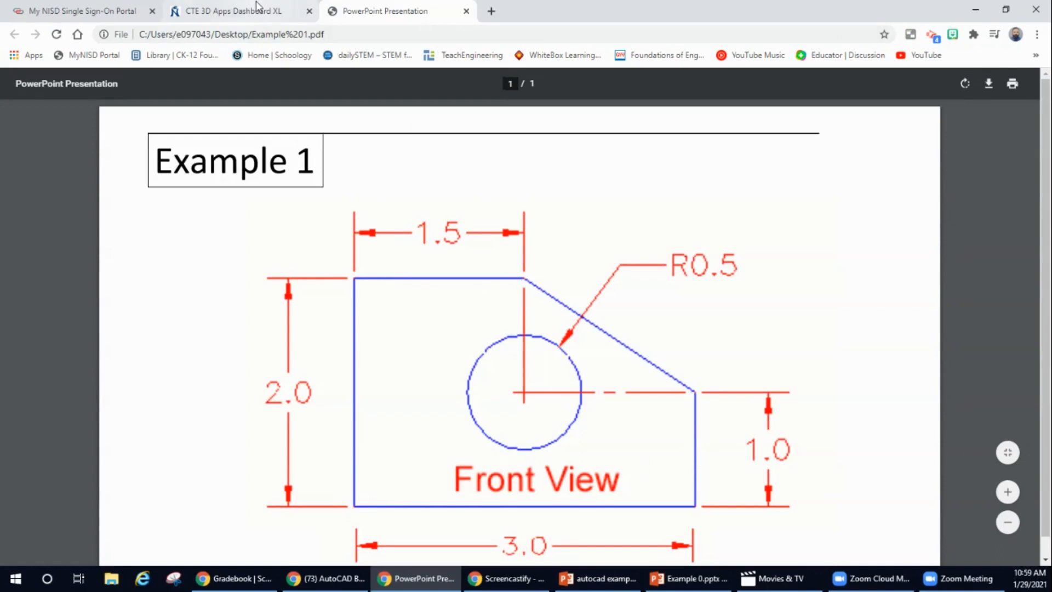
{"action": "left_click", "coordinate": [235, 13]}
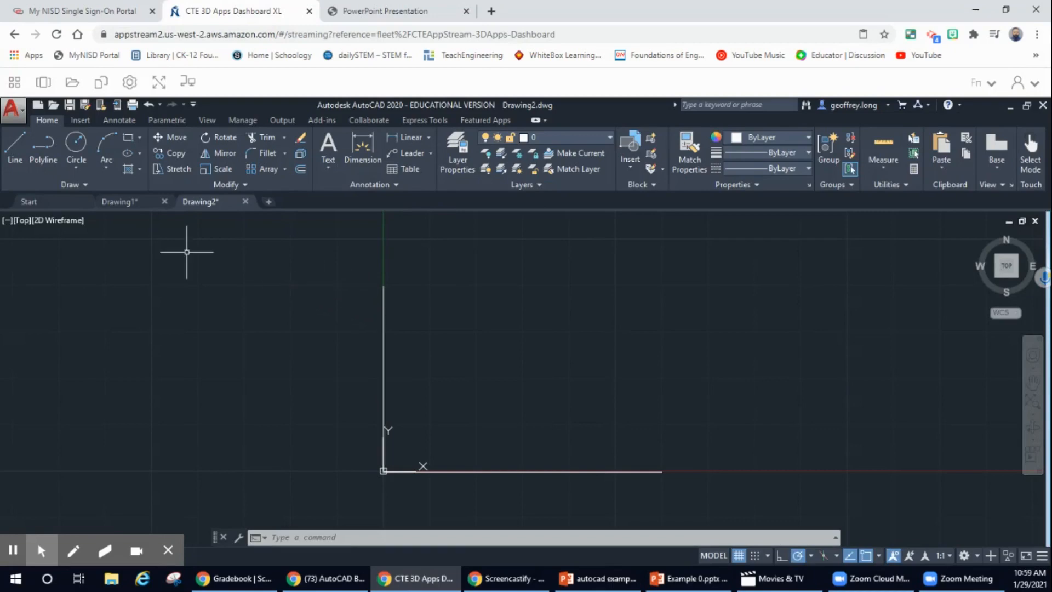
{"action": "left_click", "coordinate": [16, 148]}
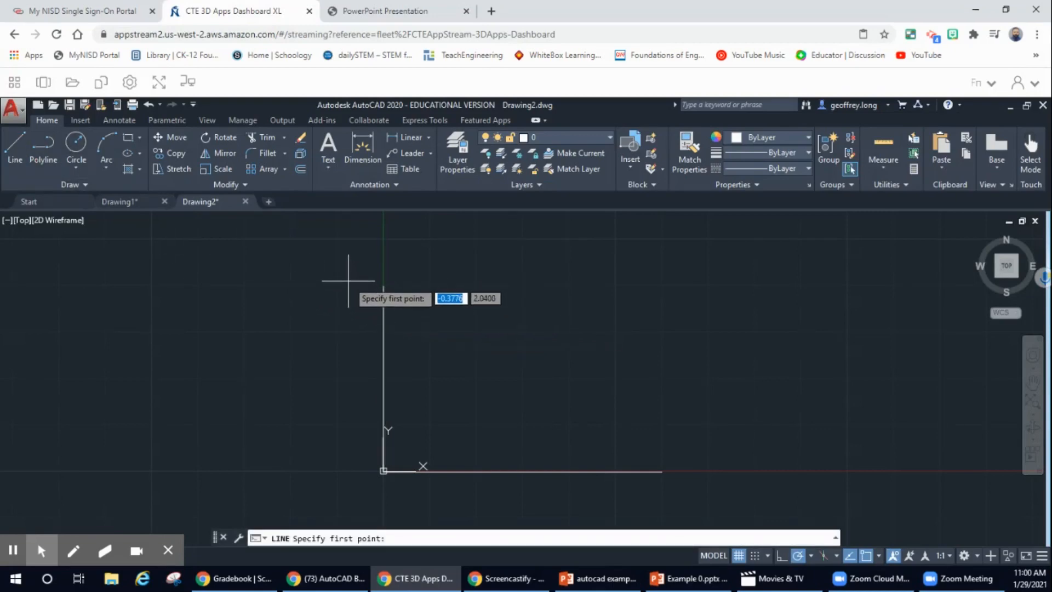
{"action": "left_click", "coordinate": [384, 286]}
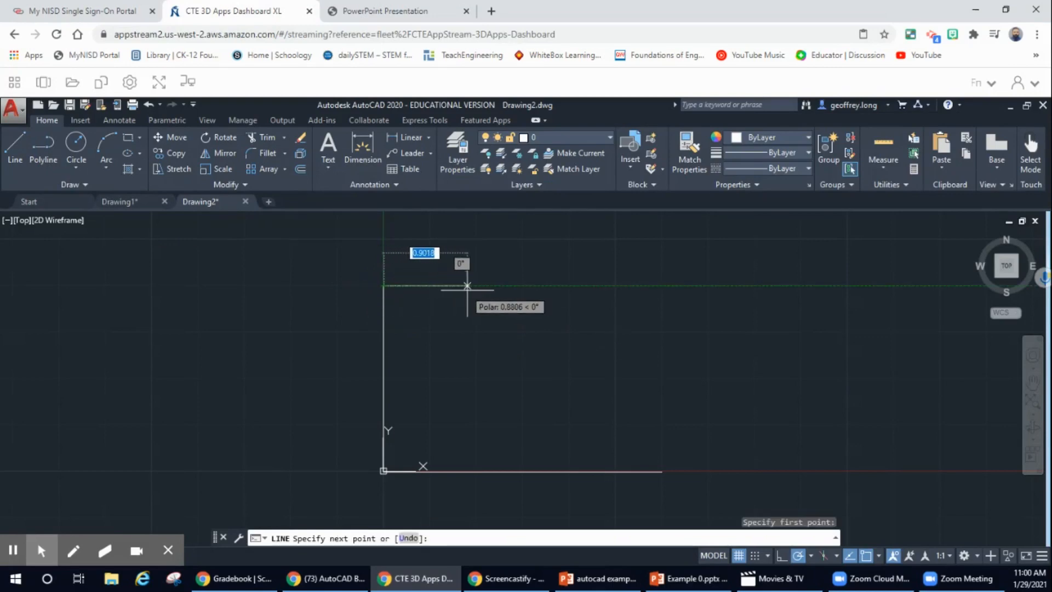
{"action": "type", "text": "1.5"}
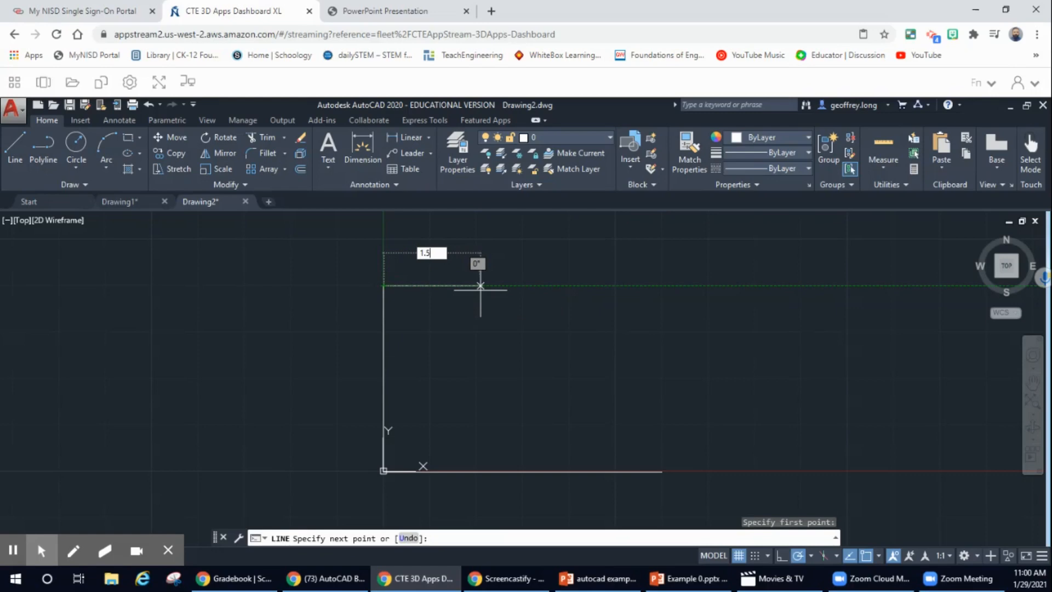
{"action": "key", "text": "Return"}
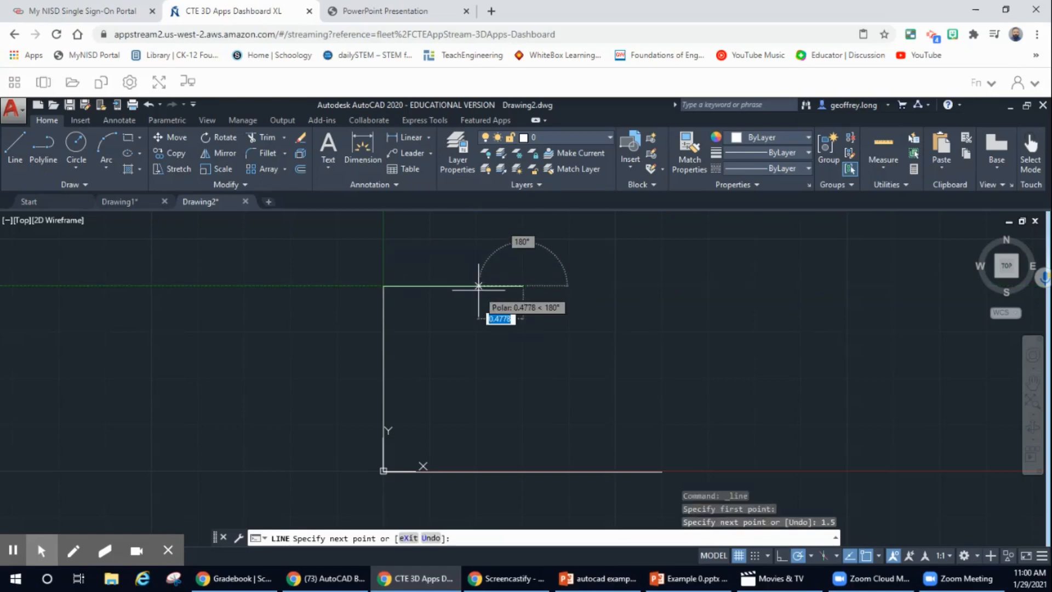
{"action": "key", "text": "Escape"}
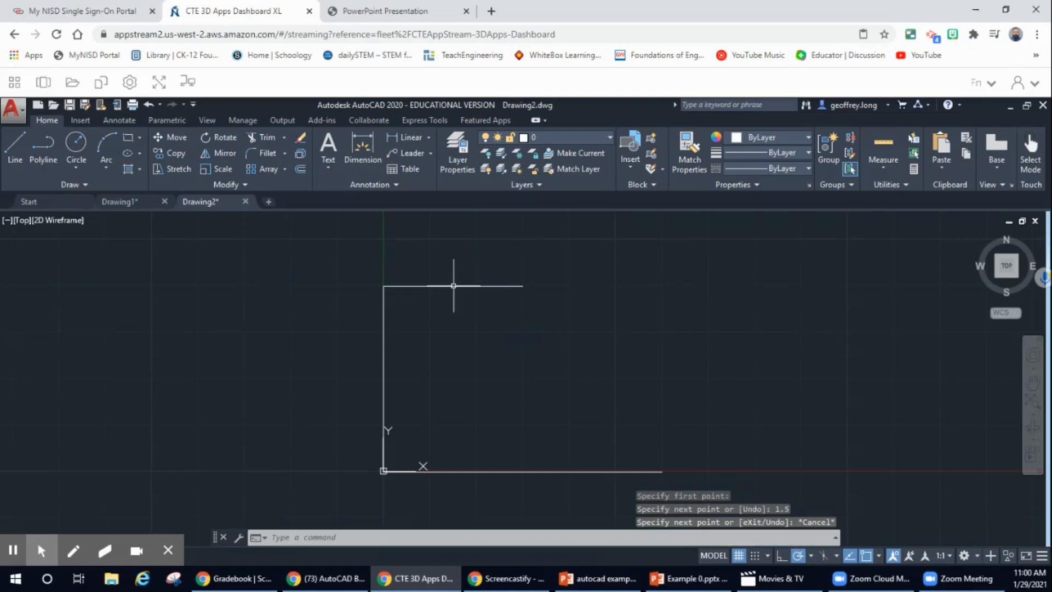
{"action": "left_click", "coordinate": [14, 145]}
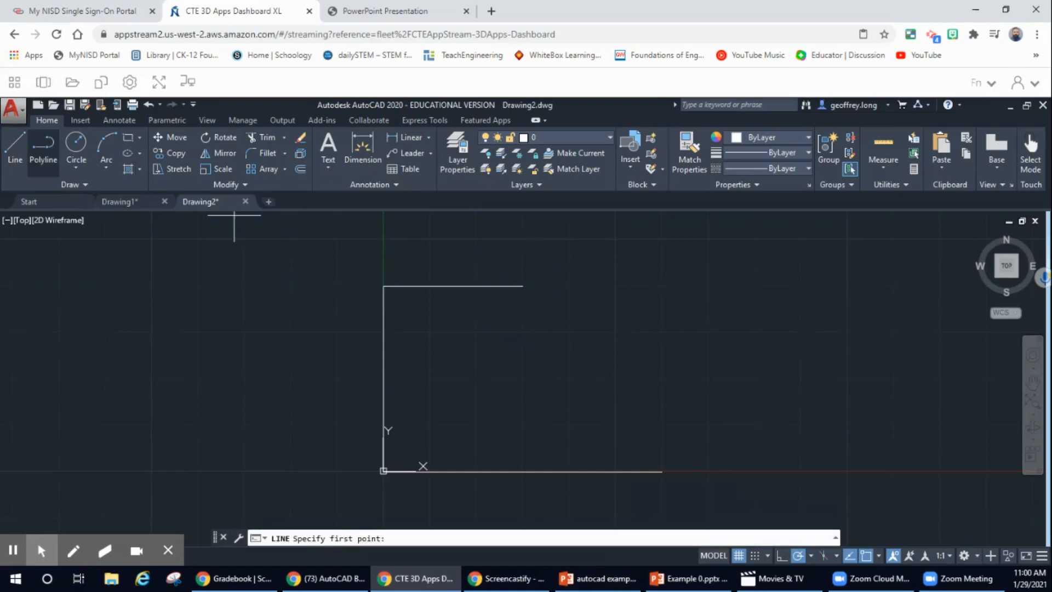
Draw the 1-unit right edge and a slanted edge to the top edge's end, then compare with the Example 1 reference.
{"action": "left_click", "coordinate": [661, 471]}
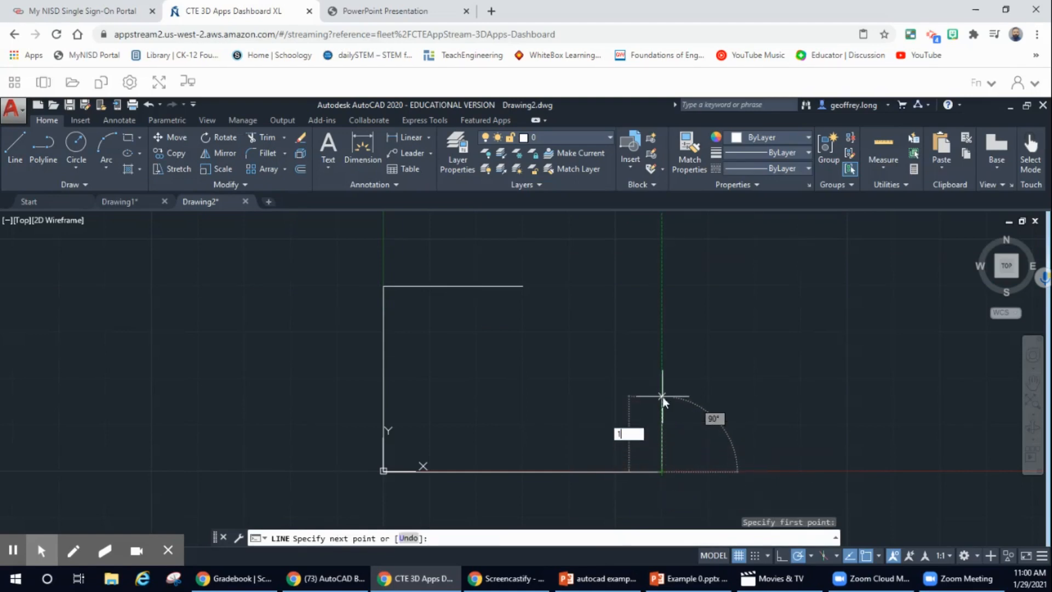
{"action": "type", "text": "1"}
{"action": "key", "text": "Return"}
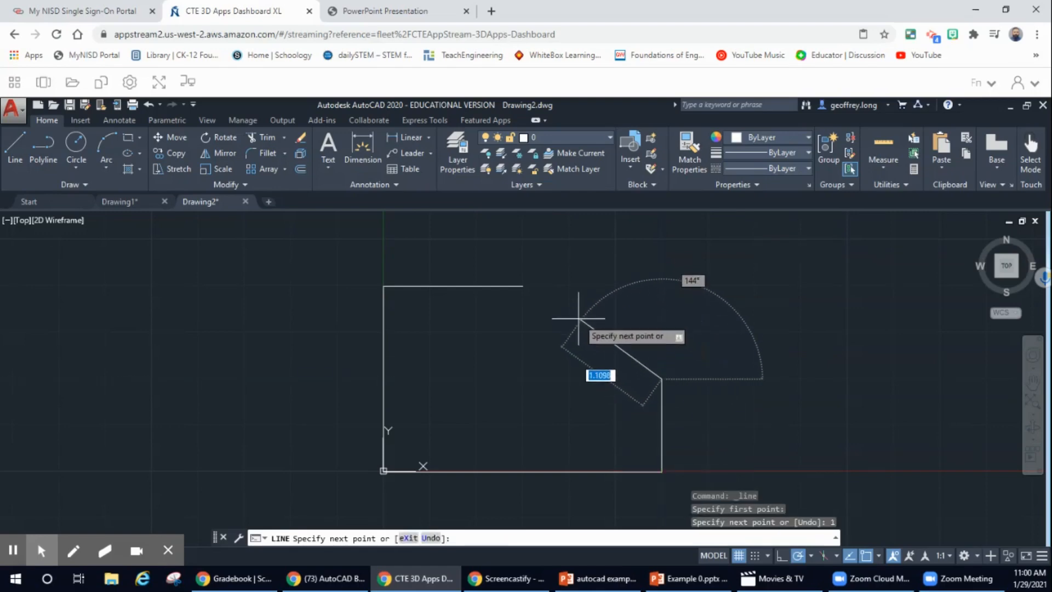
{"action": "left_click", "coordinate": [523, 286]}
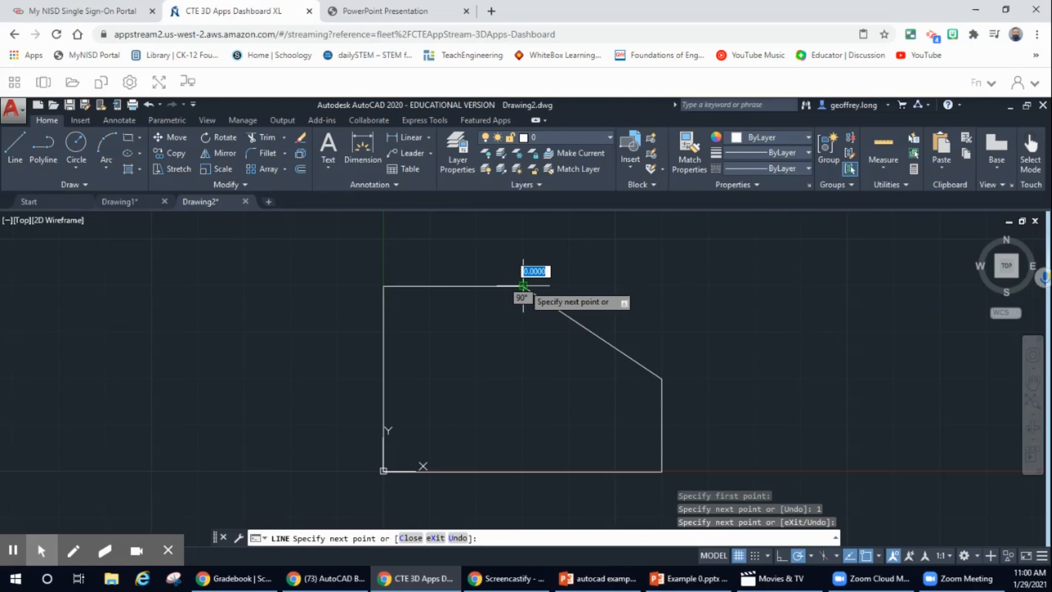
{"action": "key", "text": "Escape"}
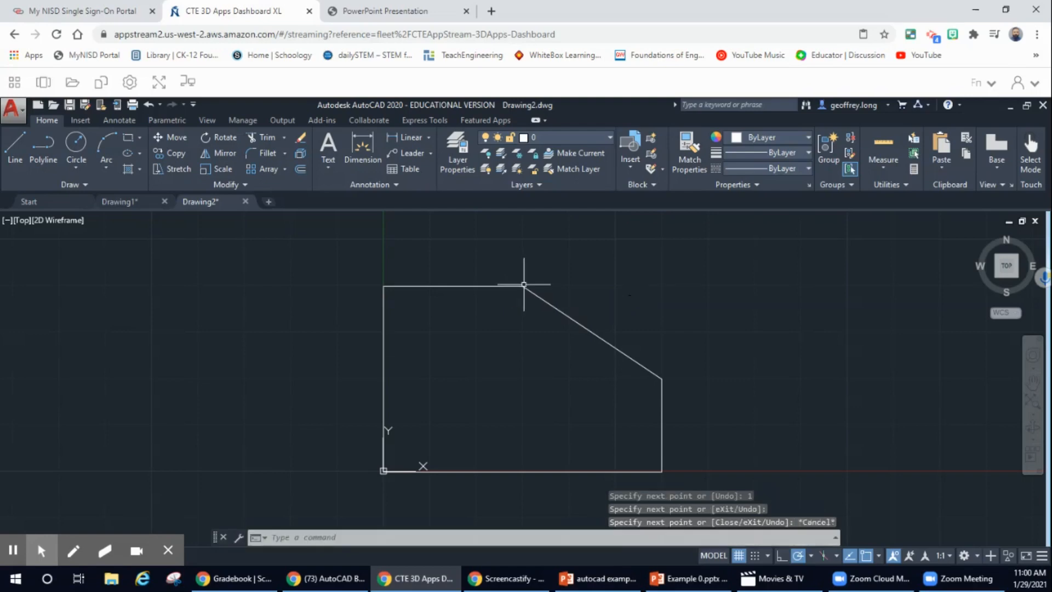
{"action": "left_click", "coordinate": [447, 12]}
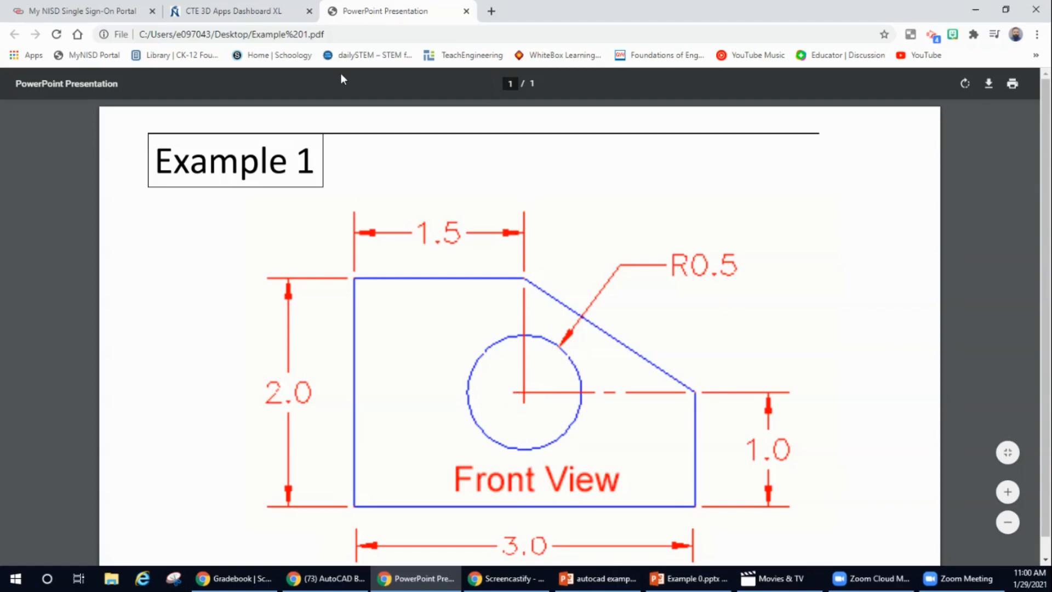
{"action": "left_click", "coordinate": [262, 12]}
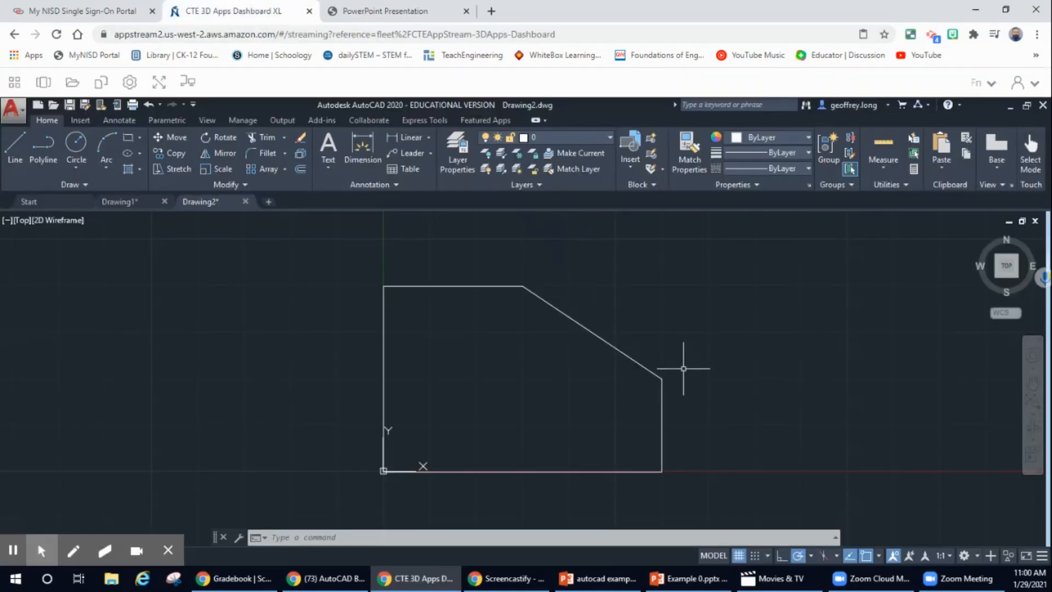
Create a layer named CONST1 with yellow colour index 50 in Layer Properties.
{"action": "left_click", "coordinate": [463, 149]}
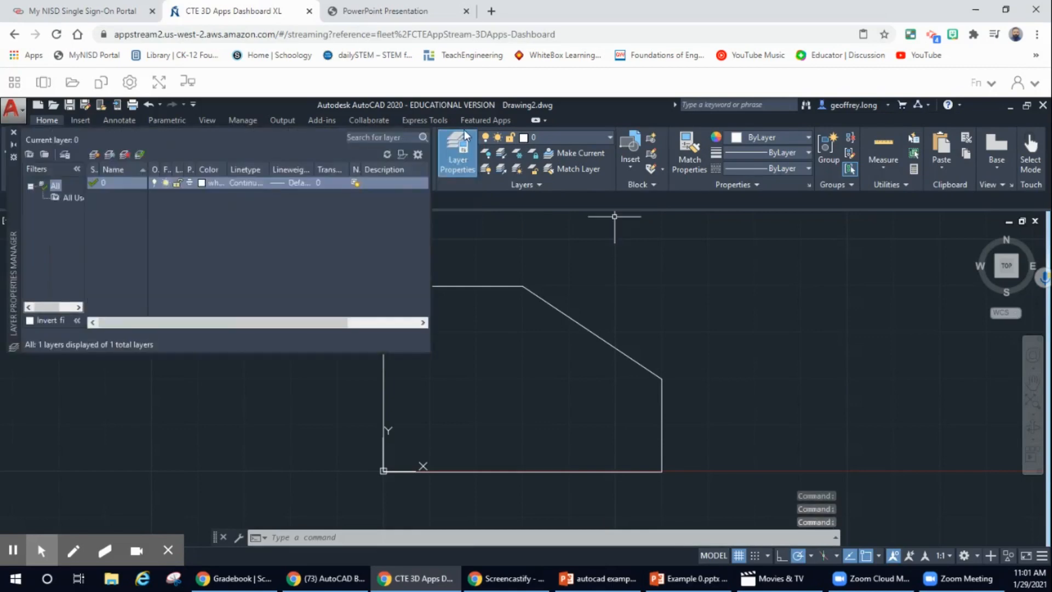
{"action": "right_click", "coordinate": [219, 221]}
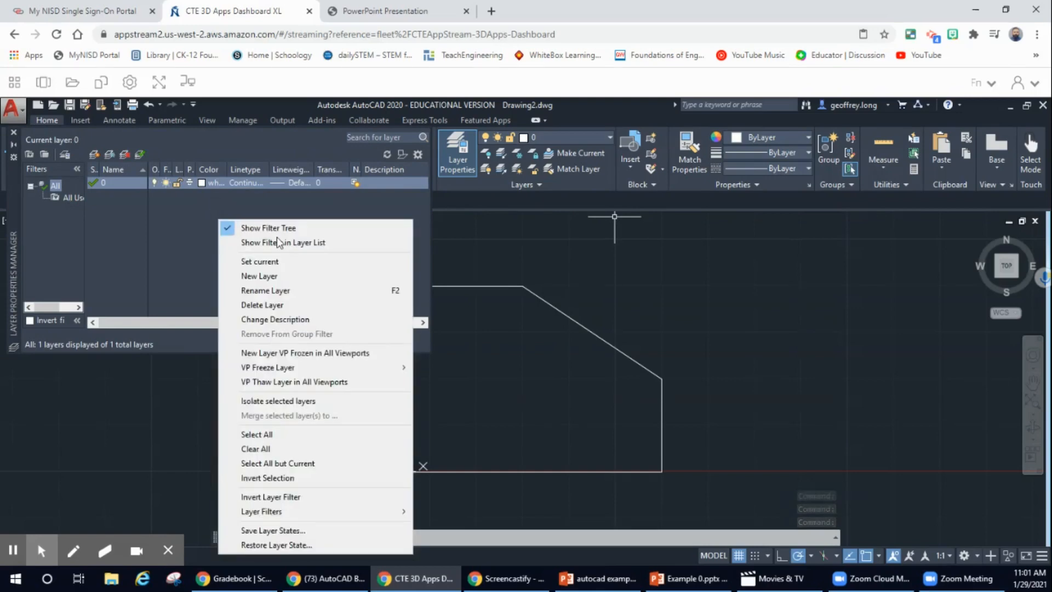
{"action": "left_click", "coordinate": [266, 276]}
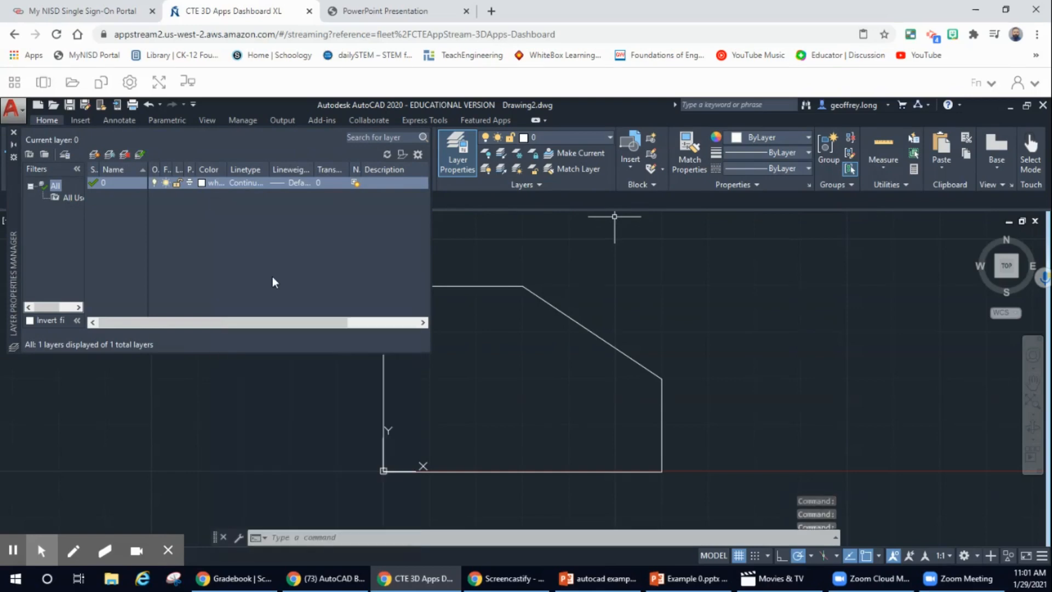
{"action": "key", "text": "Return"}
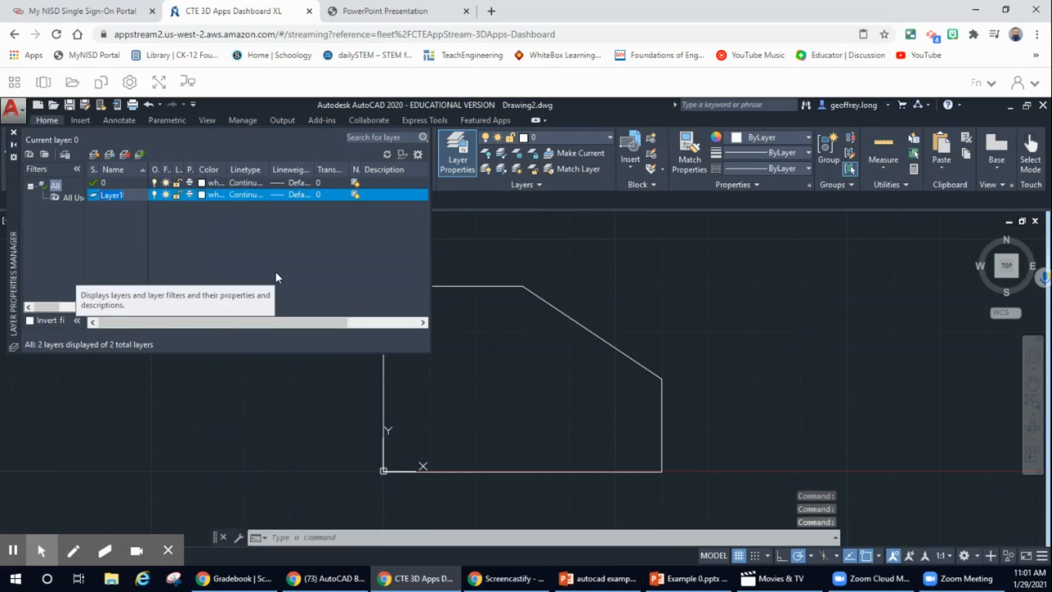
{"action": "type", "text": "ON"}
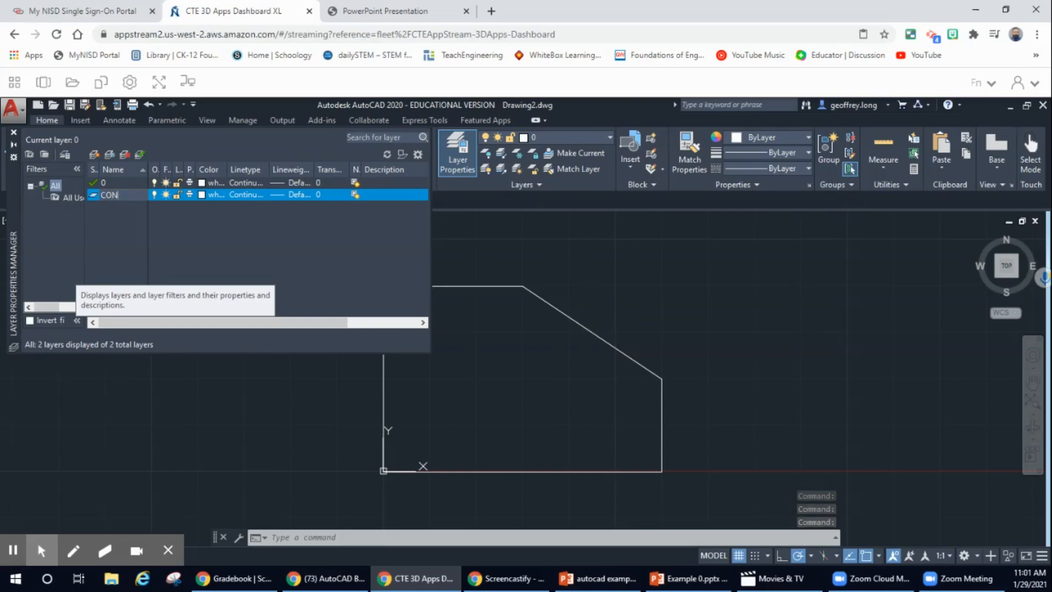
{"action": "type", "text": "ST1"}
{"action": "key", "text": "Return"}
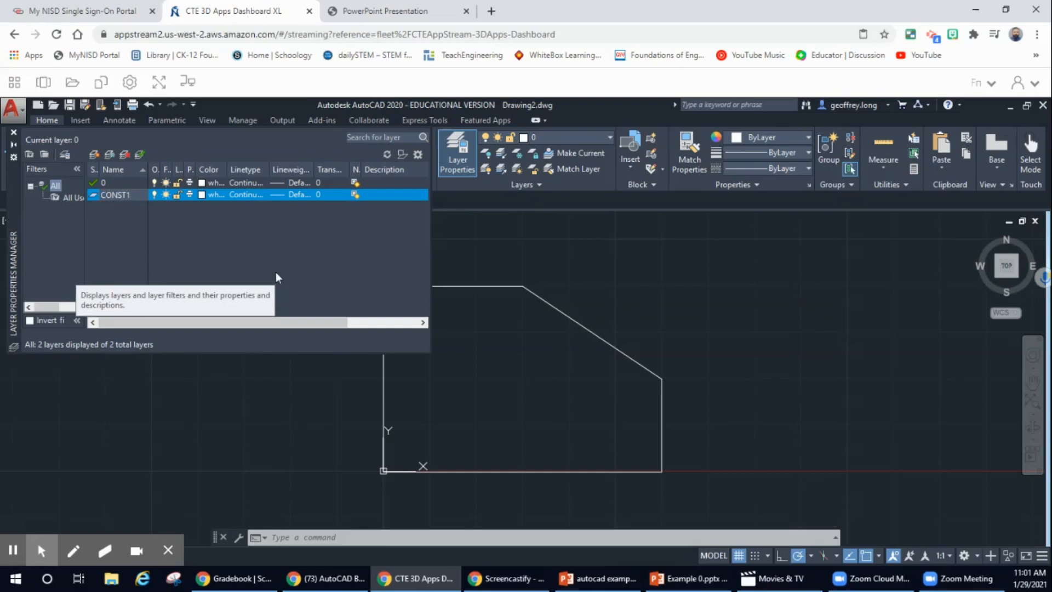
{"action": "left_click", "coordinate": [204, 192]}
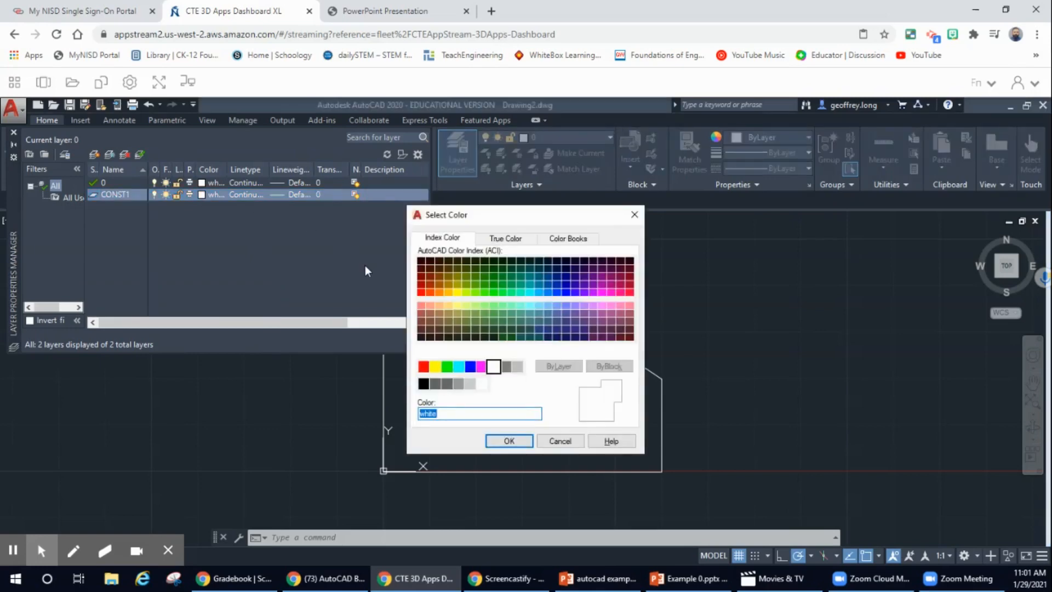
{"action": "left_click", "coordinate": [456, 291]}
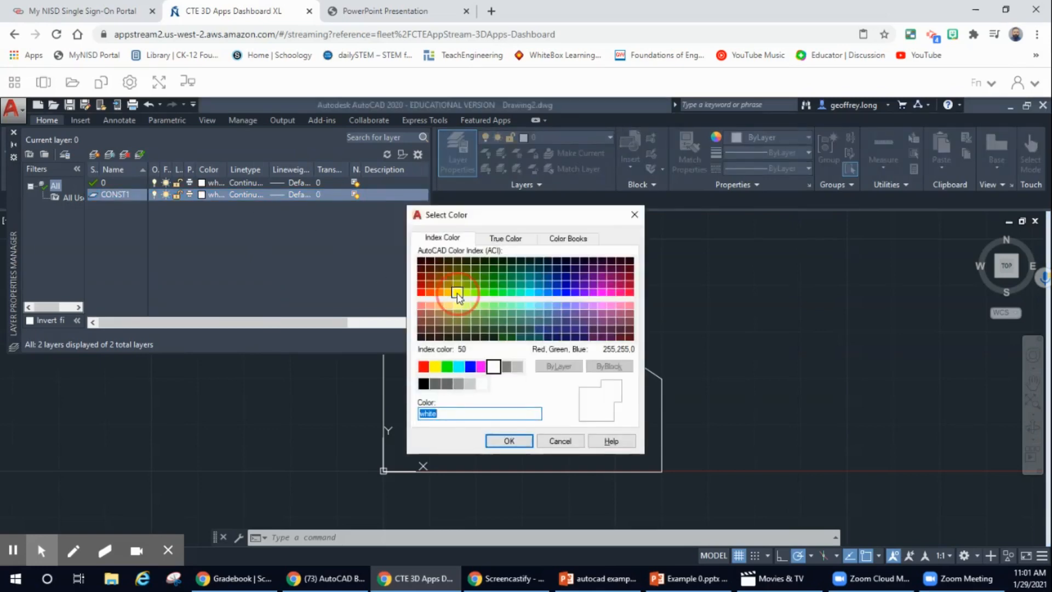
{"action": "left_click", "coordinate": [517, 440]}
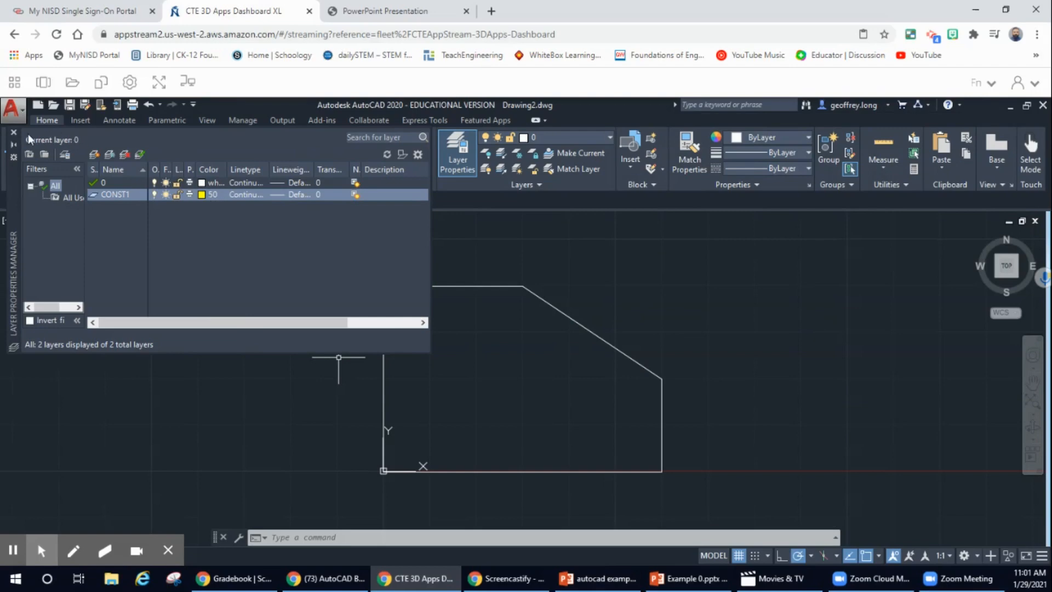
{"action": "left_click", "coordinate": [14, 132]}
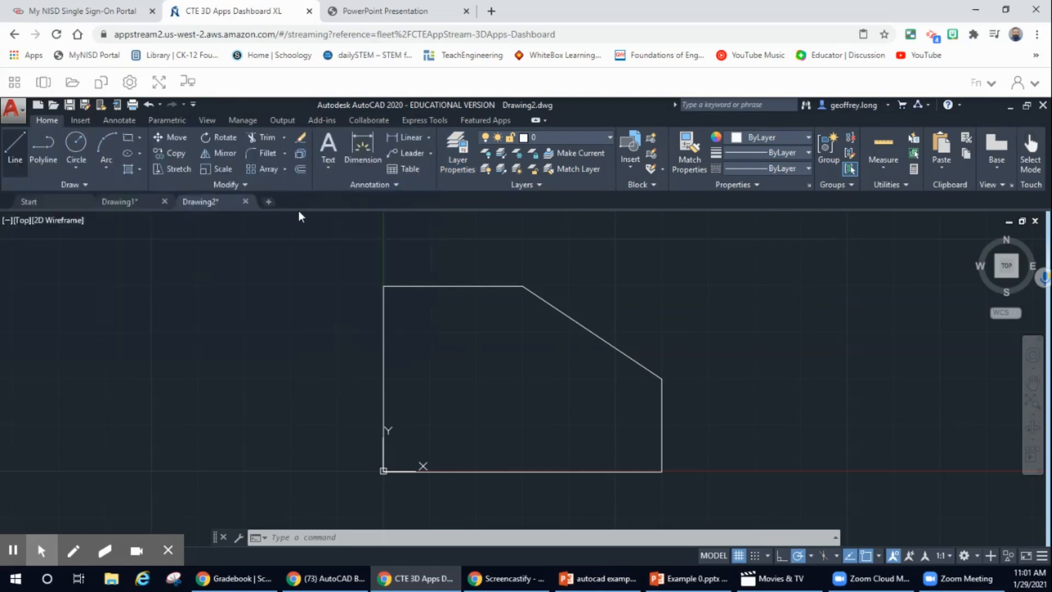
Make CONST1 the current layer and expand the Draw panel's extra tools.
{"action": "left_click", "coordinate": [608, 139]}
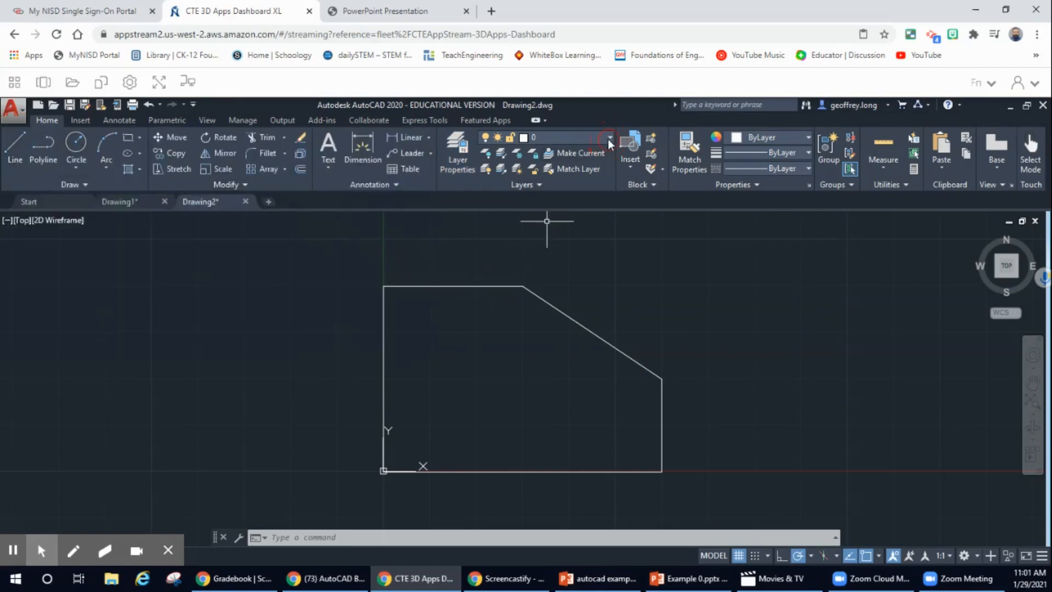
{"action": "left_click", "coordinate": [540, 169]}
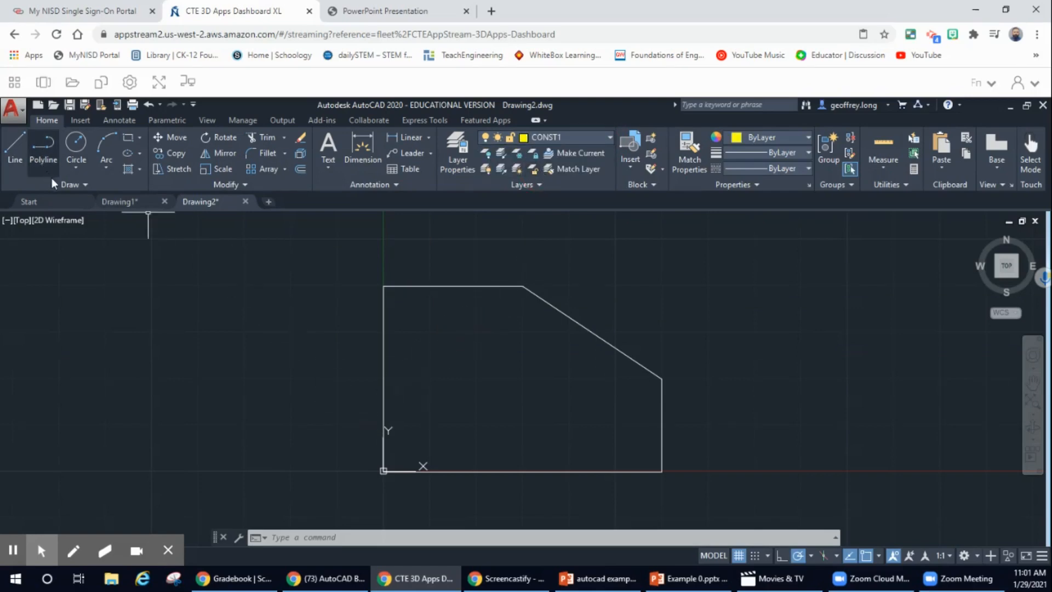
{"action": "left_click", "coordinate": [83, 185]}
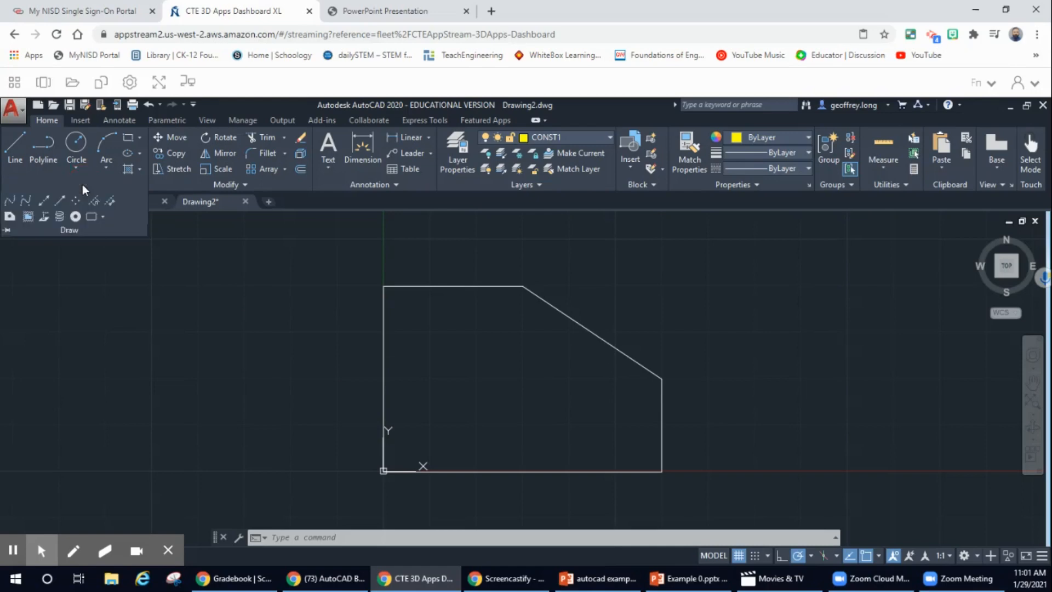
Draw horizontal and vertical construction lines through the lower-left corner, then view the Example 1 reference.
{"action": "left_click", "coordinate": [44, 201]}
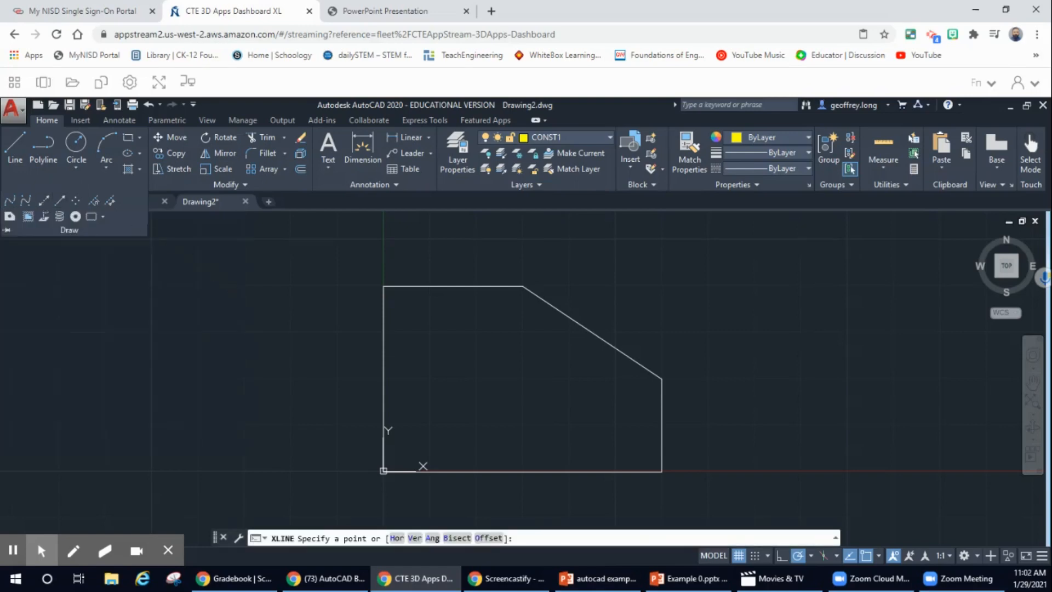
{"action": "left_click", "coordinate": [383, 471]}
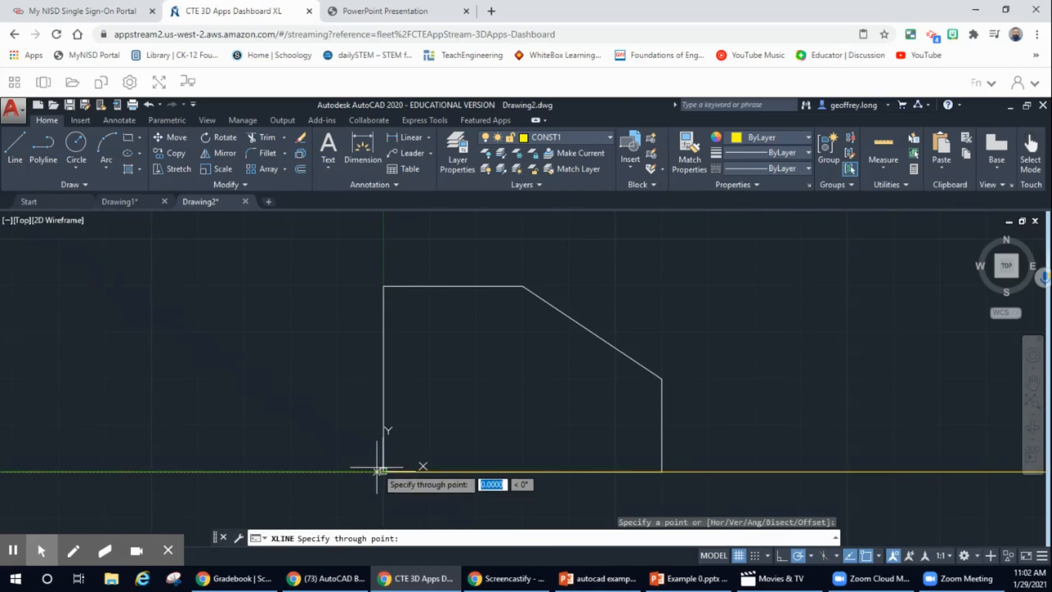
{"action": "left_click", "coordinate": [340, 471]}
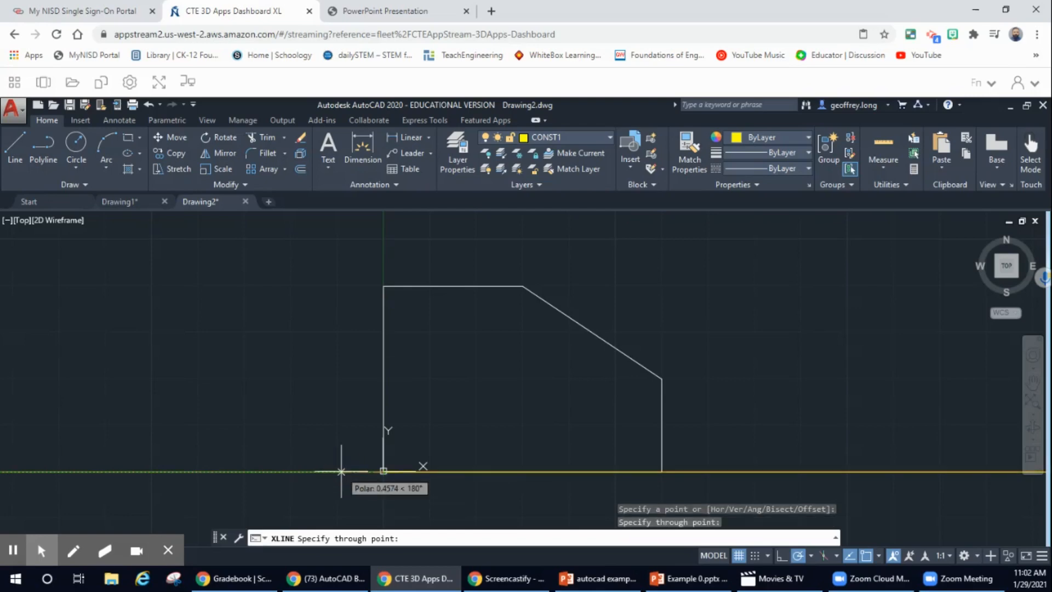
{"action": "left_click", "coordinate": [383, 452]}
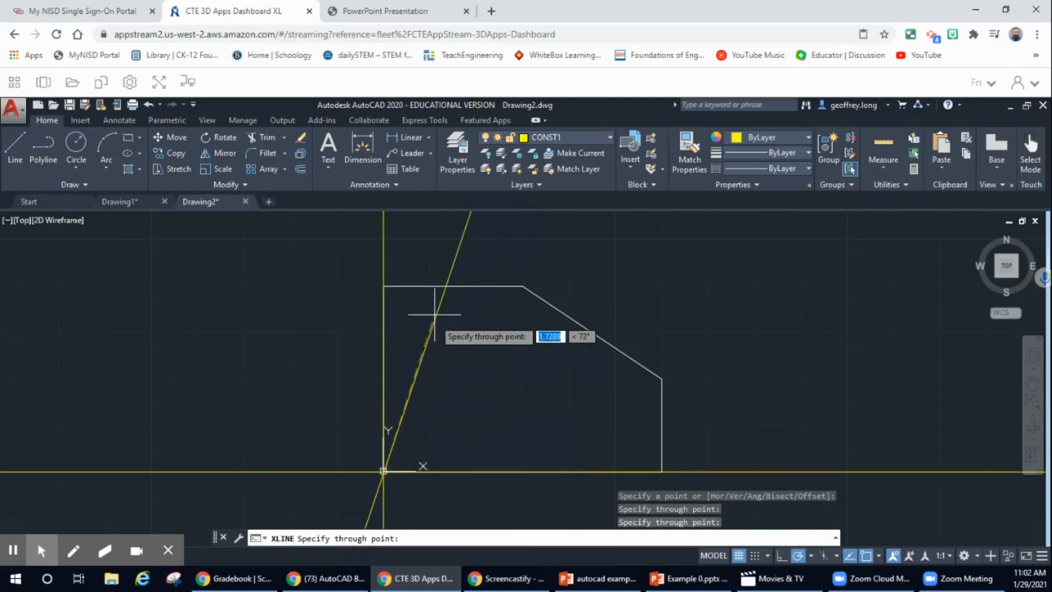
{"action": "key", "text": "Escape"}
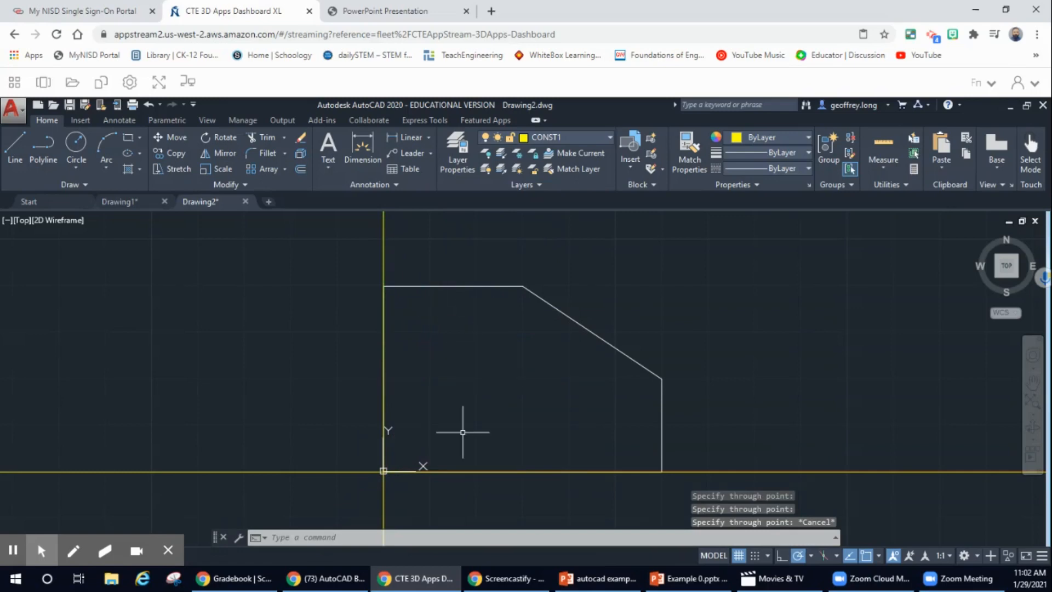
{"action": "left_click", "coordinate": [414, 12]}
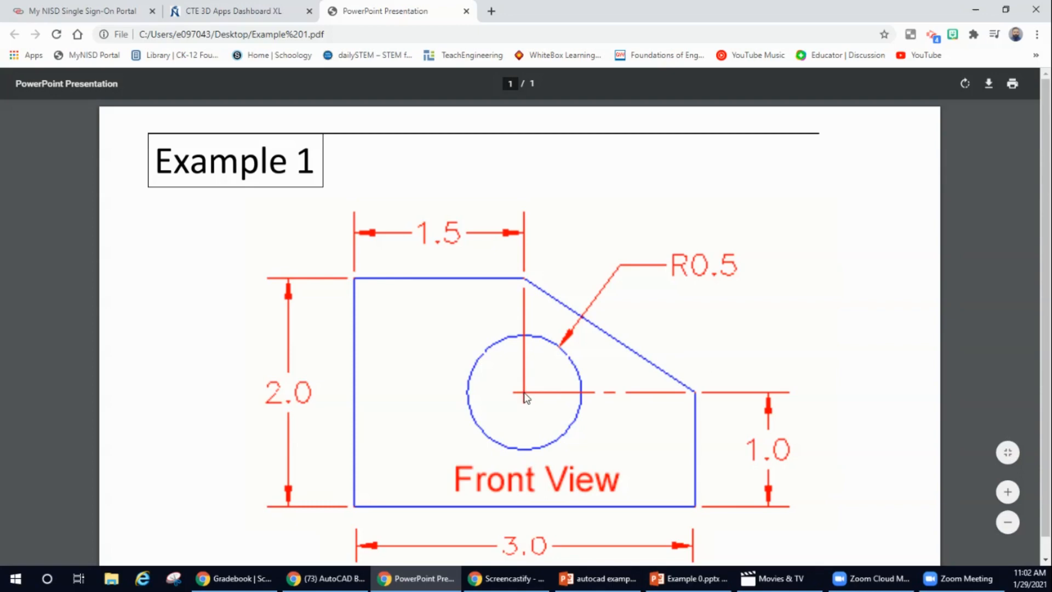
Switch back from the reference PDF to the AutoCAD drawing.
{"action": "left_click", "coordinate": [236, 12]}
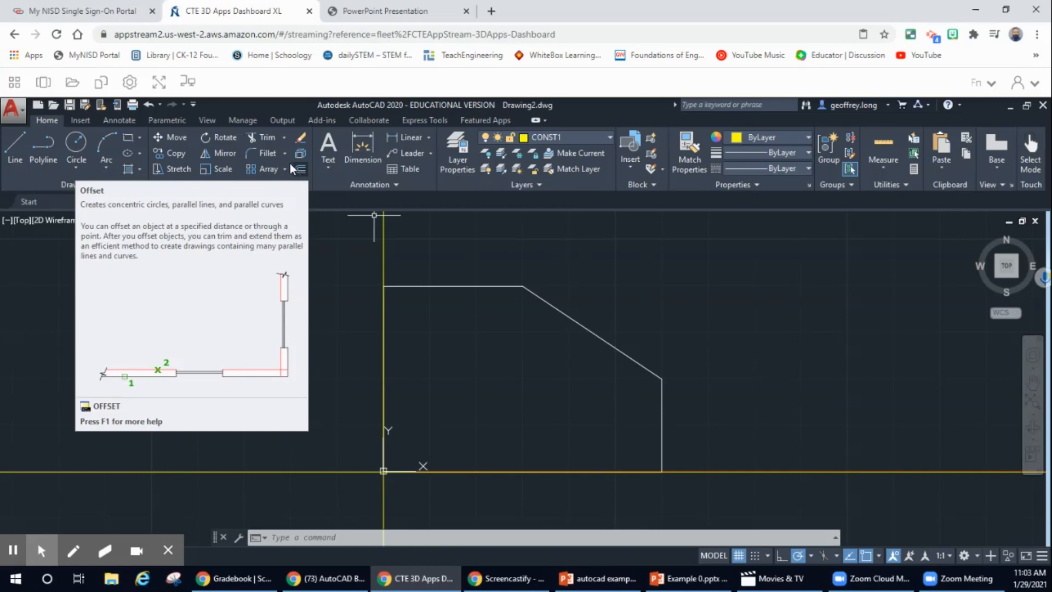
Offset the vertical construction line 1.5 units to the right.
{"action": "left_click", "coordinate": [303, 169]}
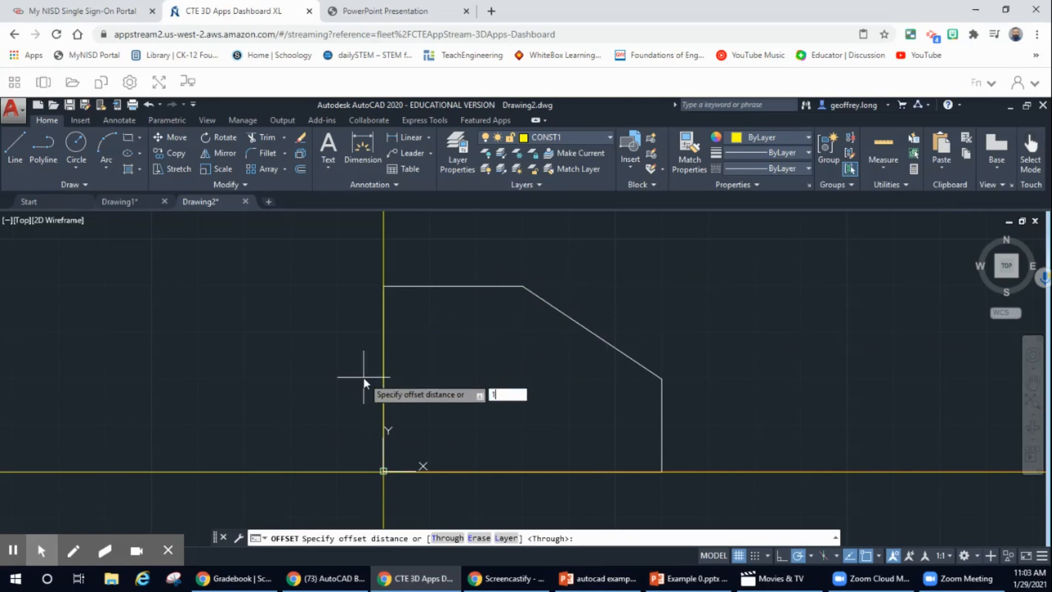
{"action": "type", "text": "1.5"}
{"action": "key", "text": "Return"}
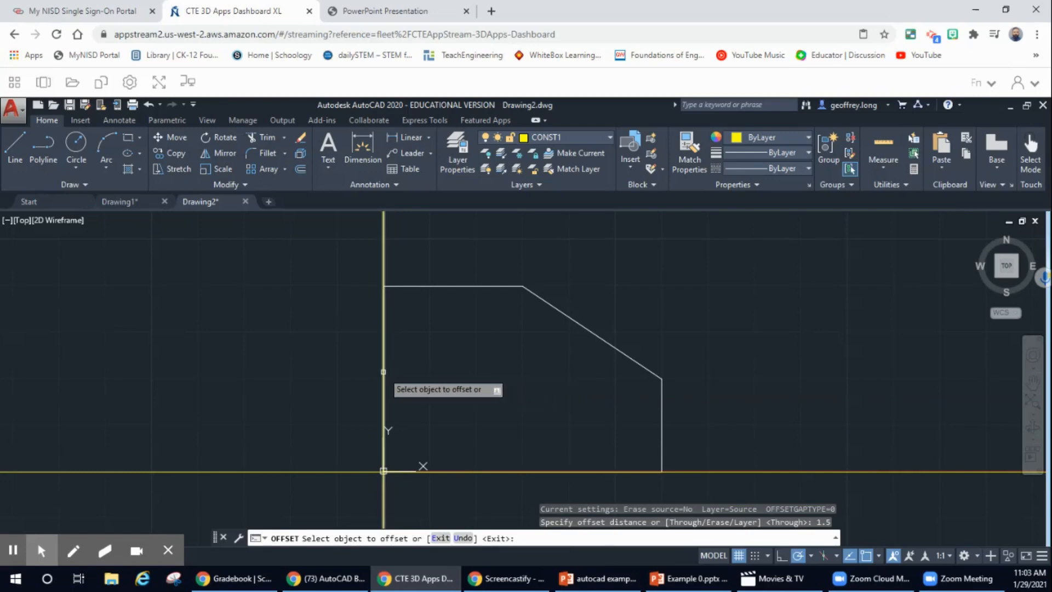
{"action": "left_click", "coordinate": [383, 372]}
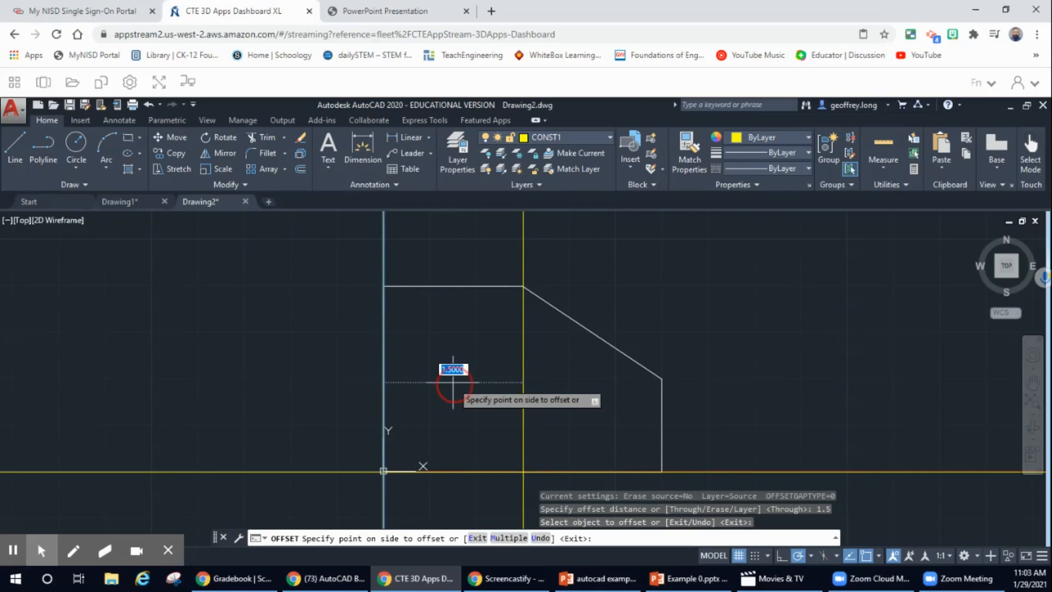
{"action": "left_click", "coordinate": [453, 382]}
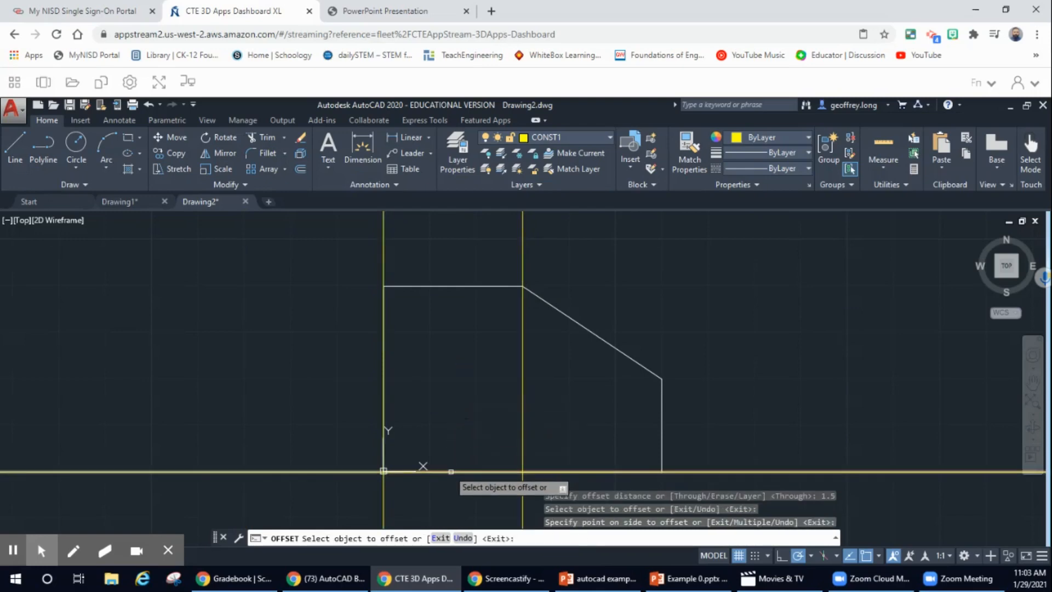
Offset the bottom construction line 1 unit upward and compare with the reference.
{"action": "left_click", "coordinate": [300, 169]}
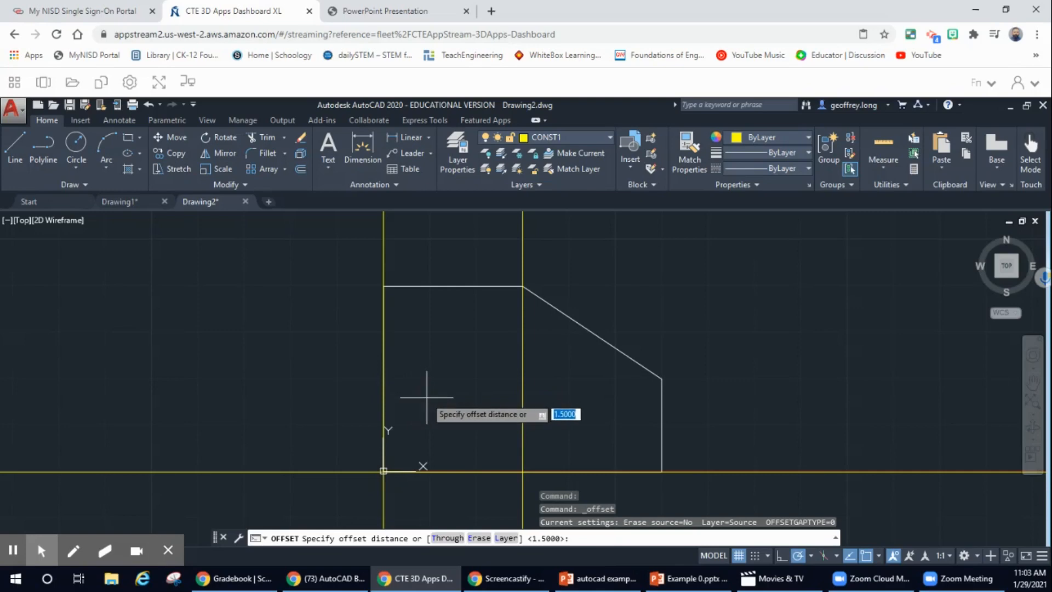
{"action": "type", "text": "1"}
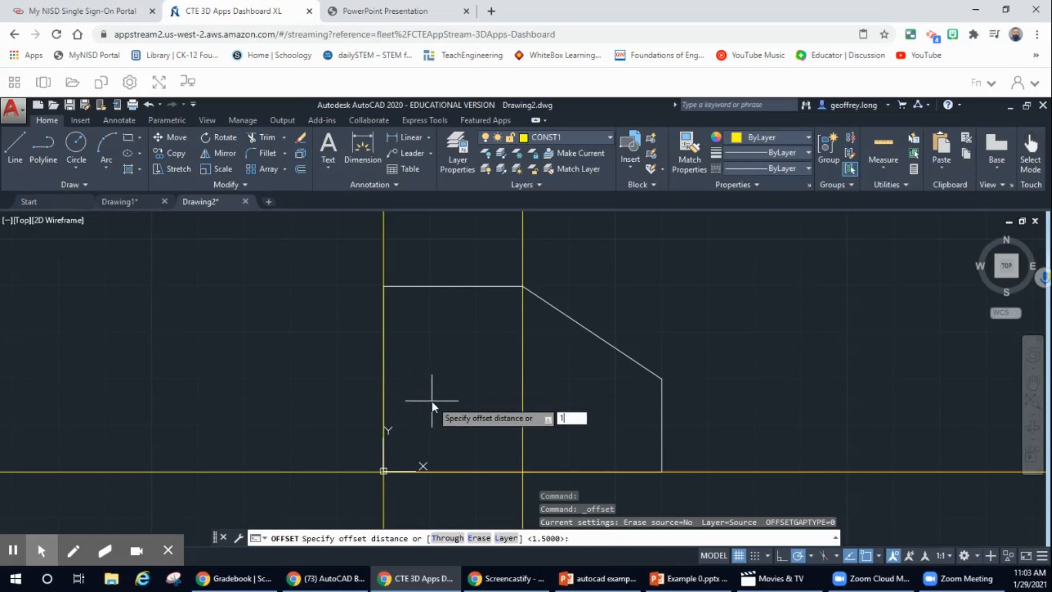
{"action": "key", "text": "Return"}
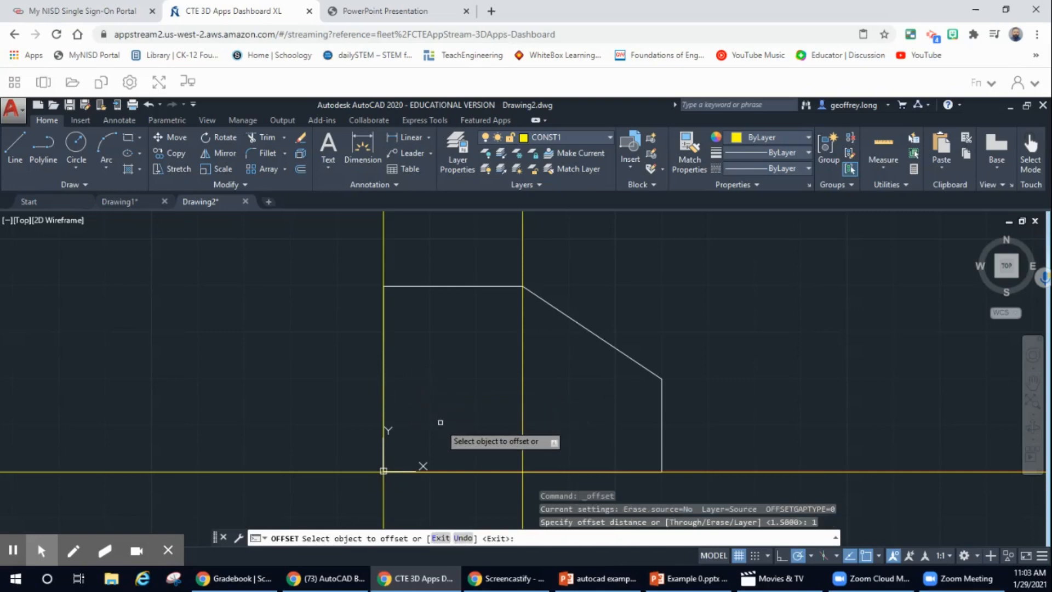
{"action": "left_click", "coordinate": [464, 473]}
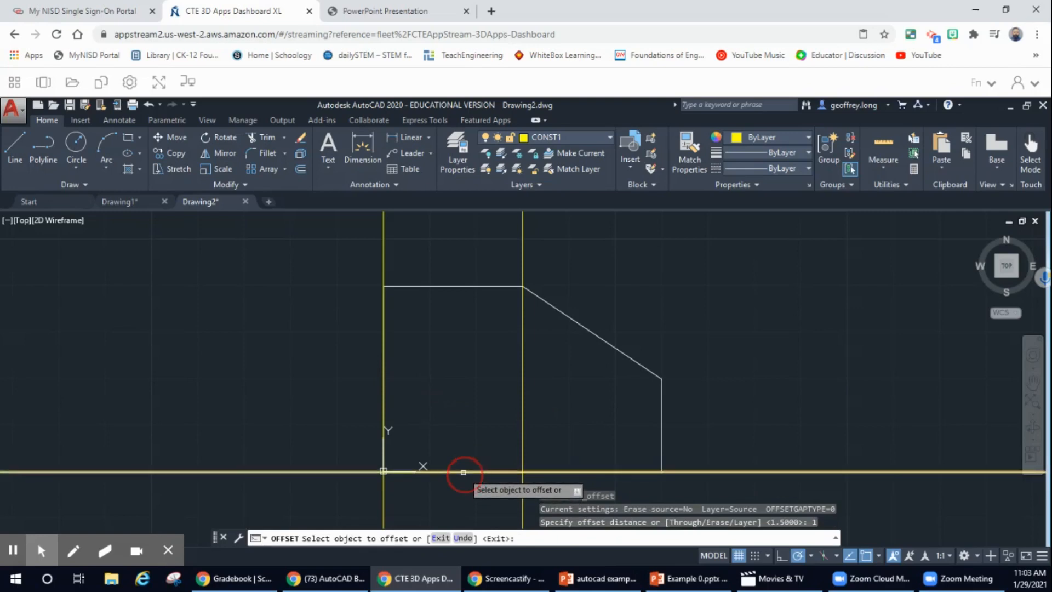
{"action": "left_click", "coordinate": [471, 378]}
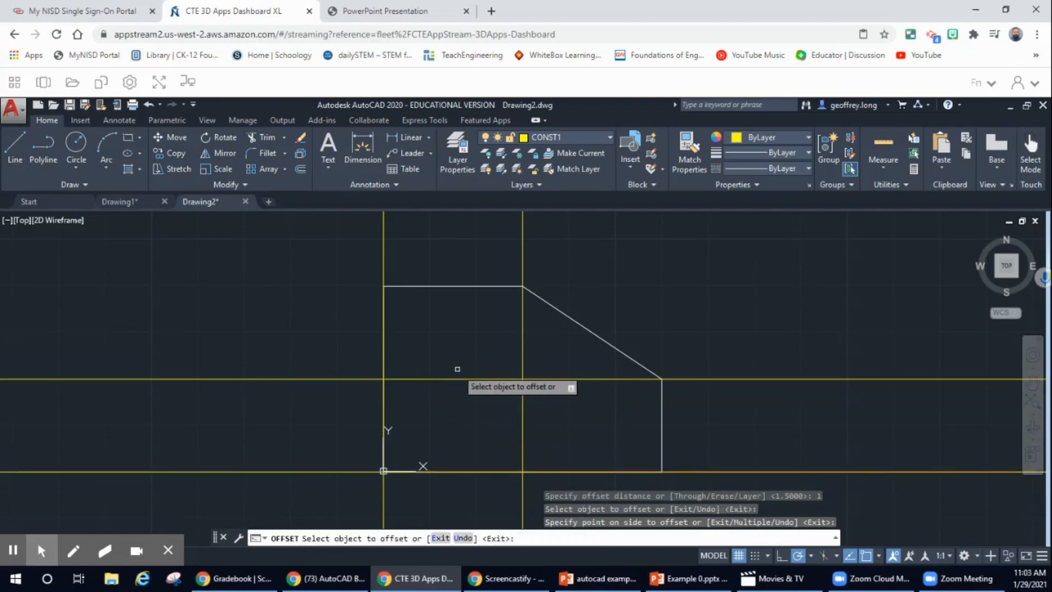
{"action": "key", "text": "Escape"}
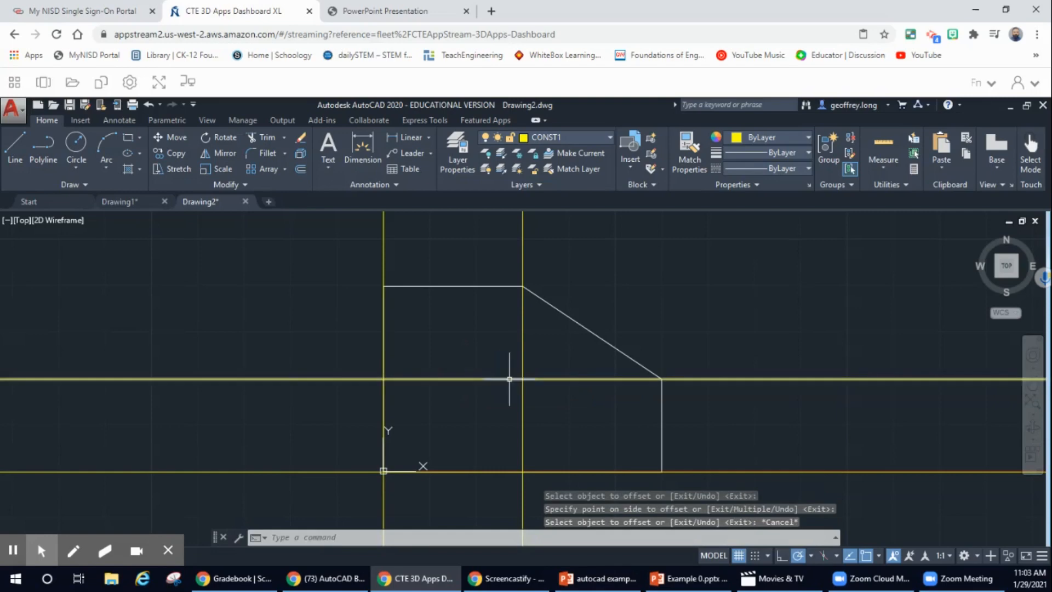
{"action": "left_click", "coordinate": [424, 16]}
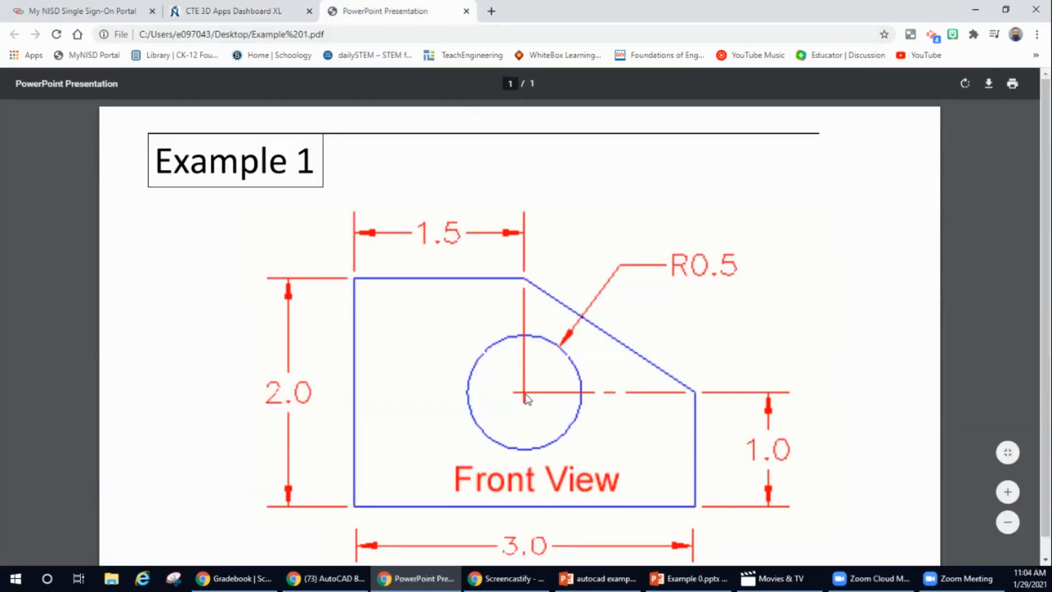
{"action": "left_click", "coordinate": [219, 10]}
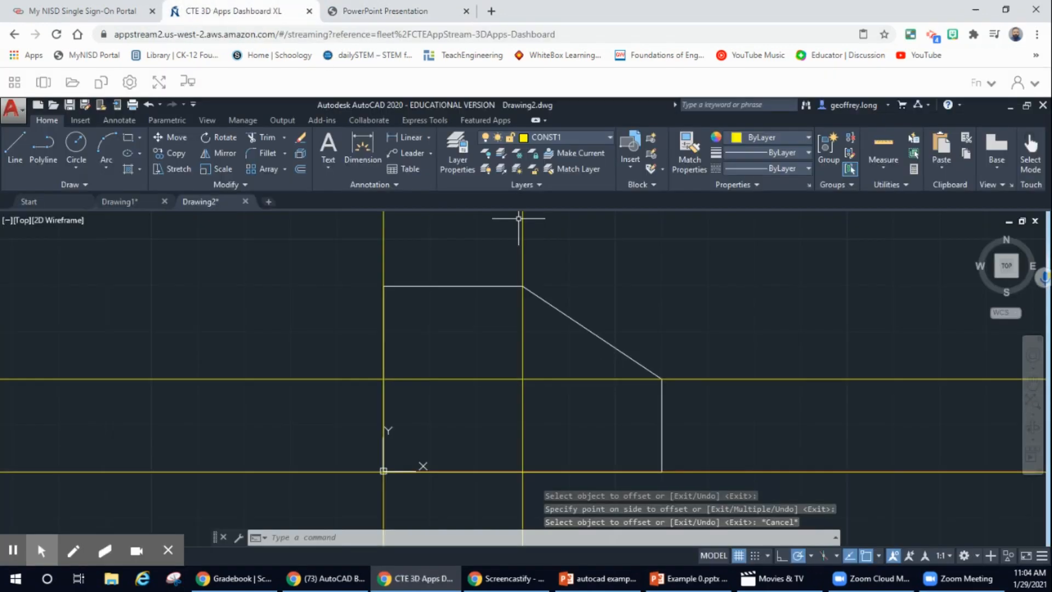
{"action": "left_click", "coordinate": [75, 146]}
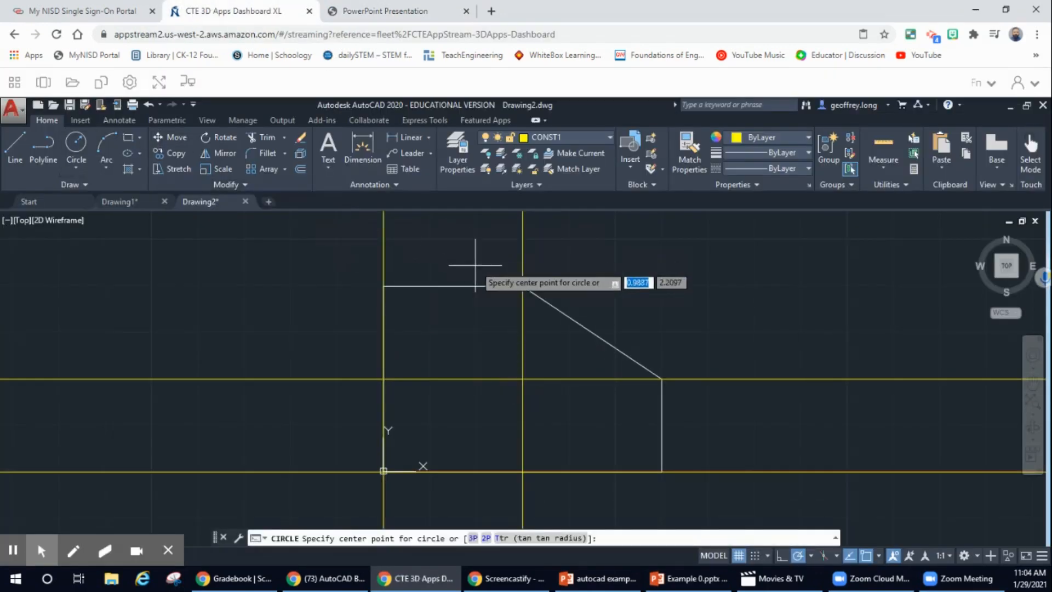
{"action": "left_click", "coordinate": [522, 378]}
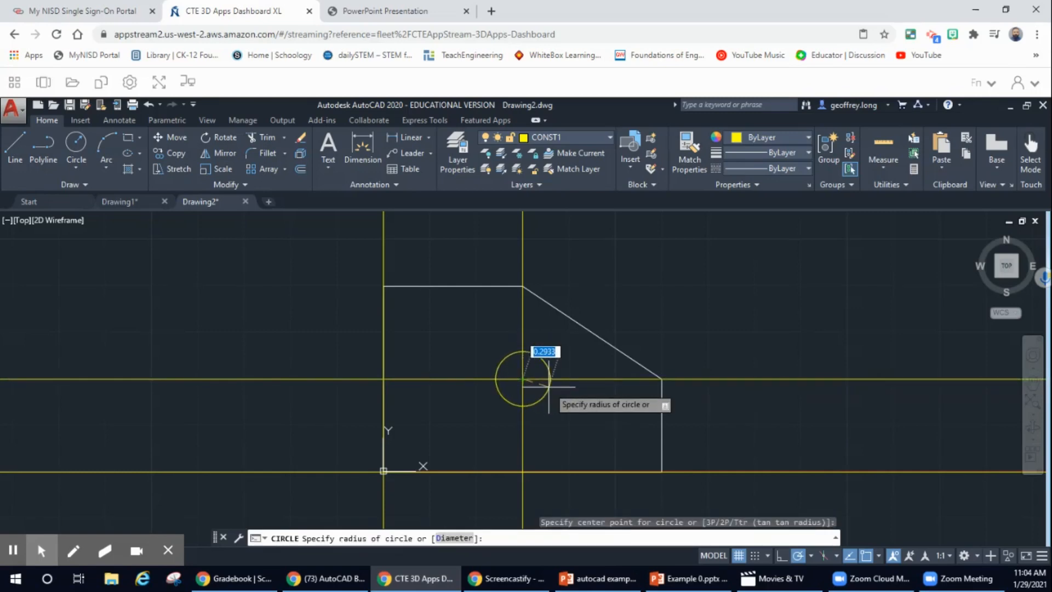
{"action": "type", "text": "1.5"}
{"action": "key", "text": "Return"}
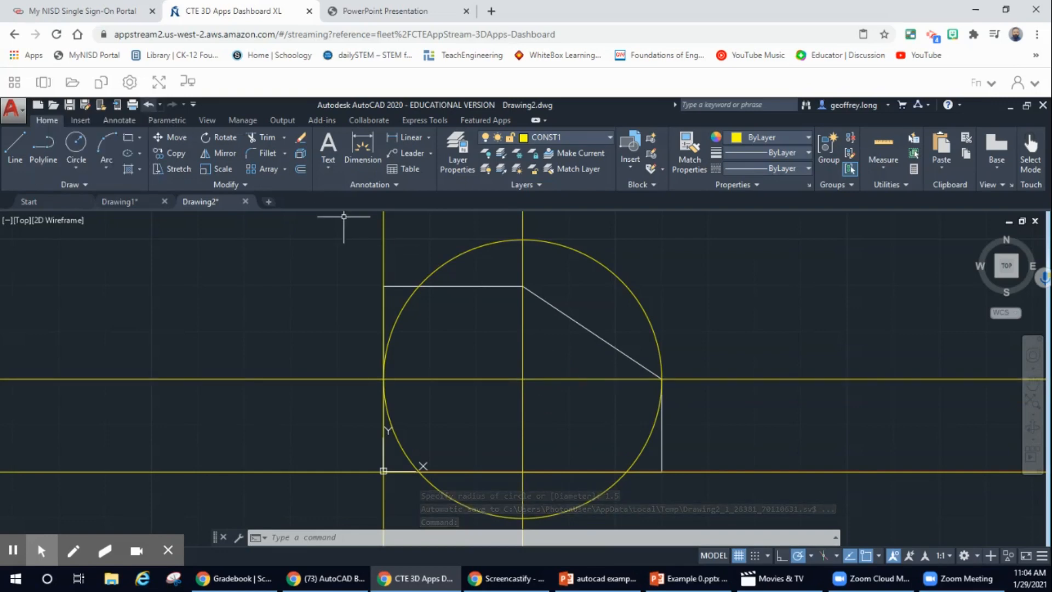
{"action": "left_click", "coordinate": [149, 104]}
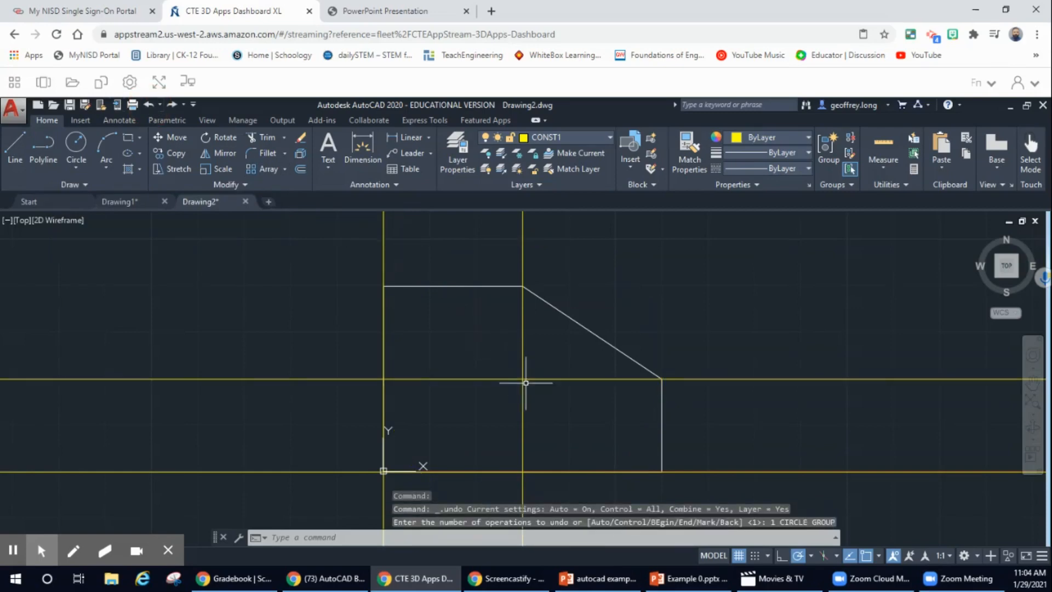
{"action": "left_click", "coordinate": [393, 12]}
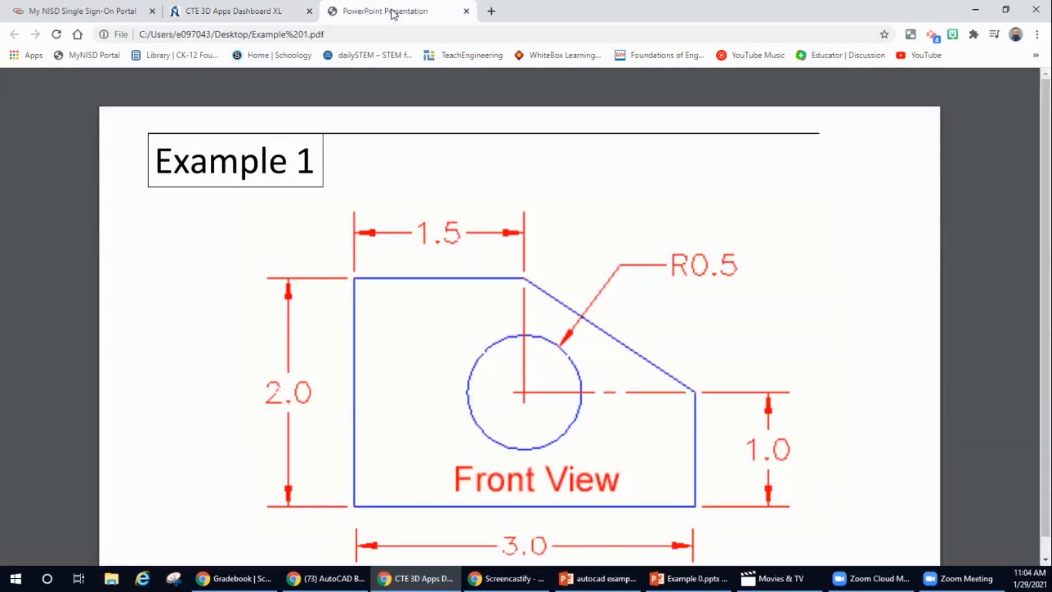
{"action": "left_click", "coordinate": [211, 12]}
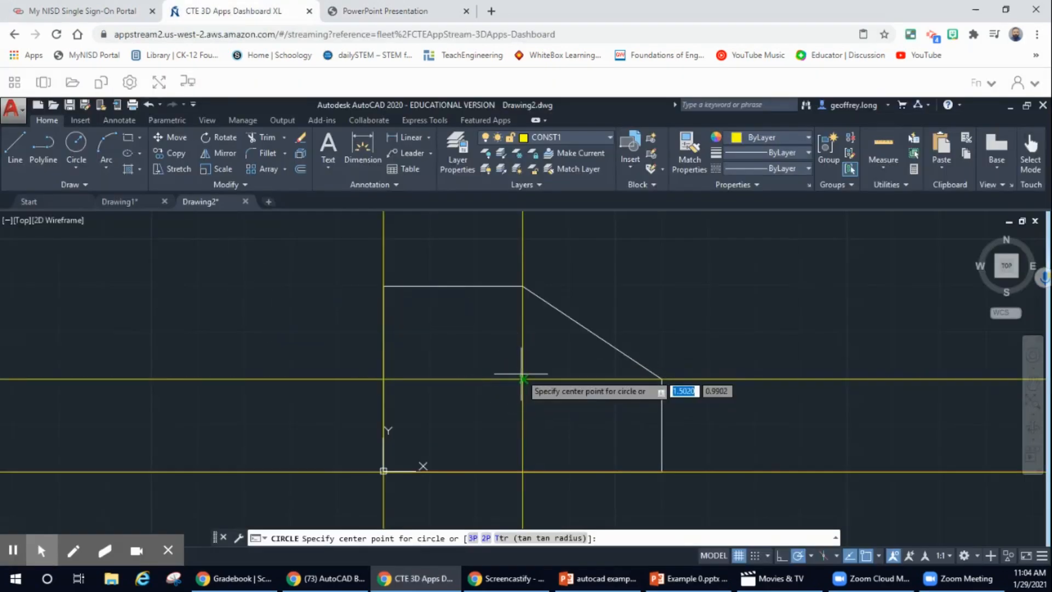
Draw a radius 0.5 circle centred at the construction-line intersection.
{"action": "left_click", "coordinate": [521, 378]}
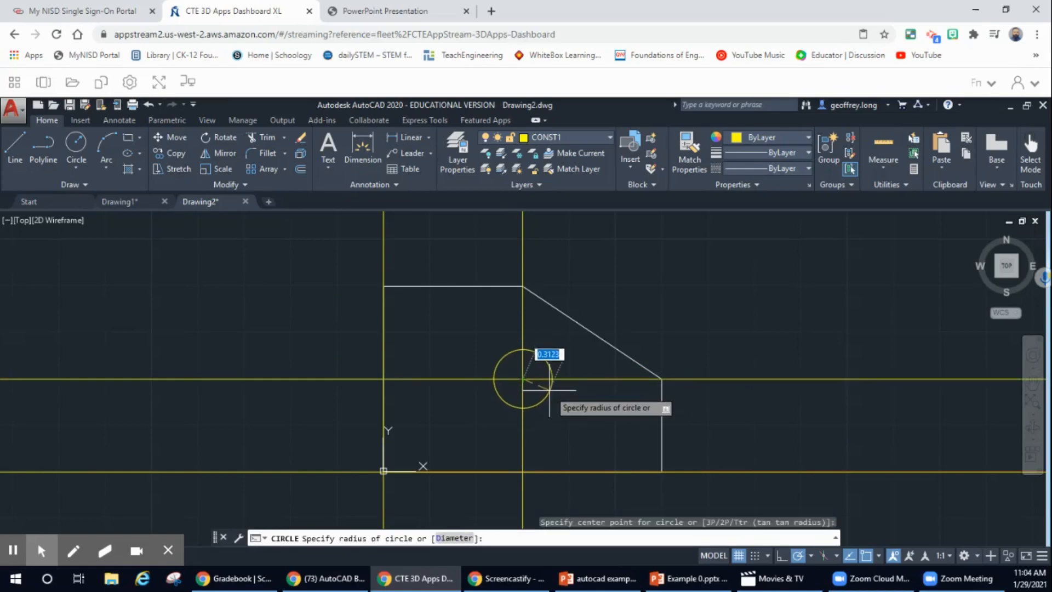
{"action": "type", "text": "0.5"}
{"action": "key", "text": "Return"}
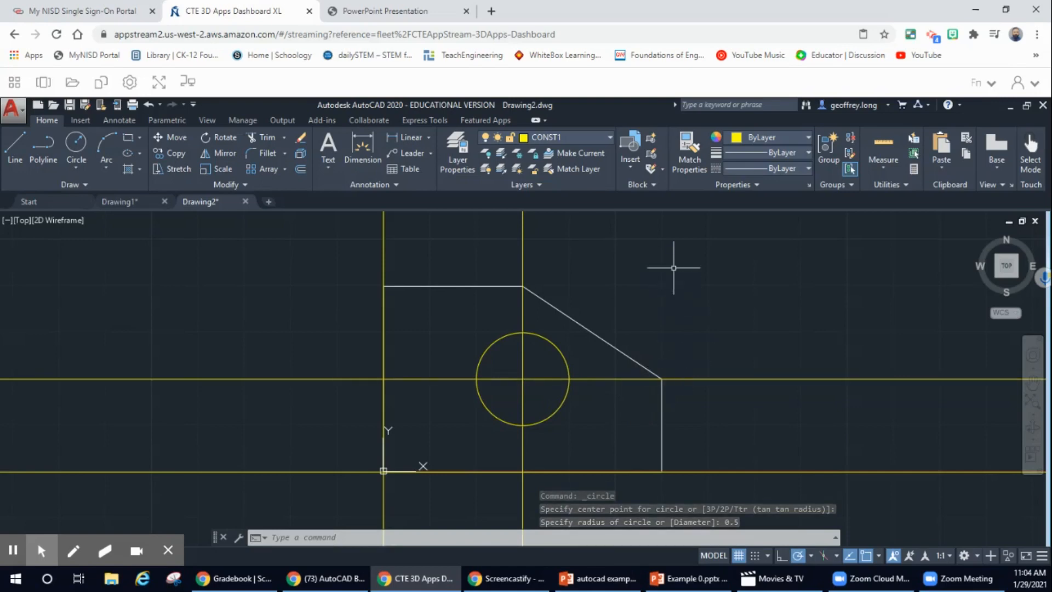
Make layer 0 current, check the construction line's layer and undo the circle.
{"action": "left_click", "coordinate": [608, 136]}
{"action": "left_click", "coordinate": [560, 149]}
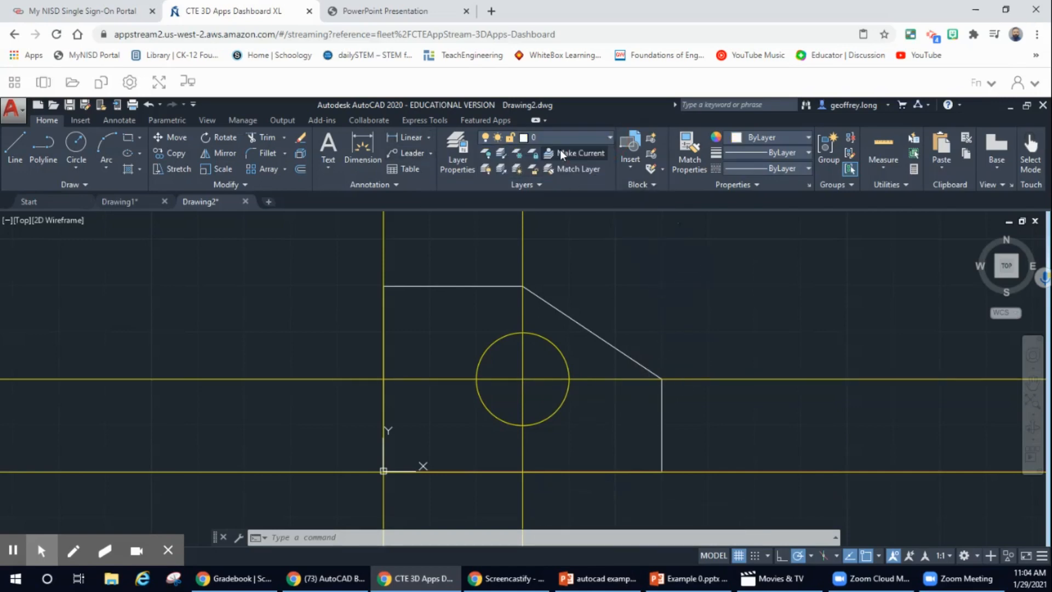
{"action": "left_click", "coordinate": [523, 378]}
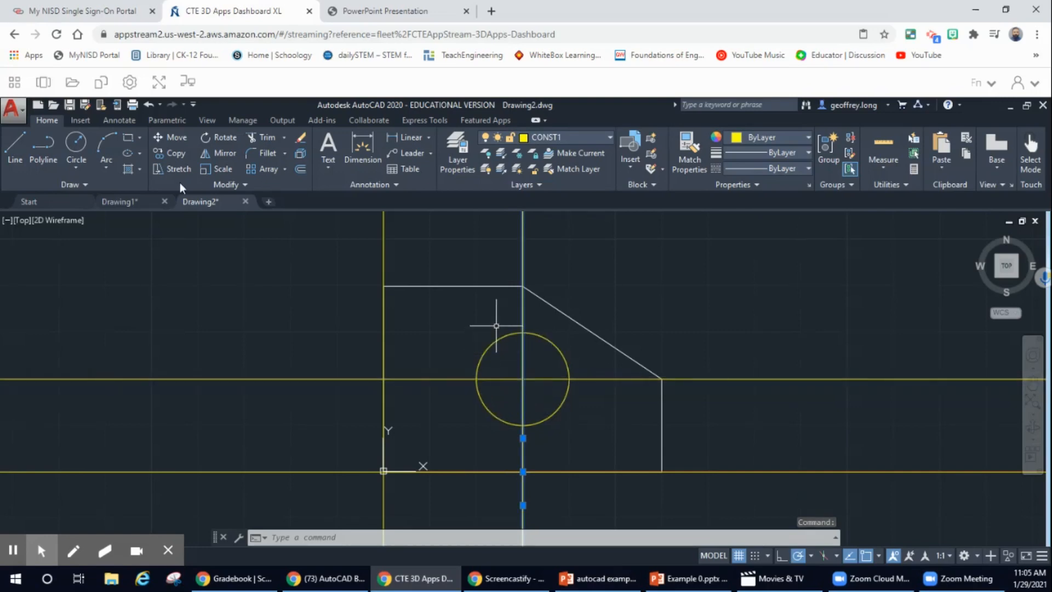
{"action": "left_click", "coordinate": [148, 105]}
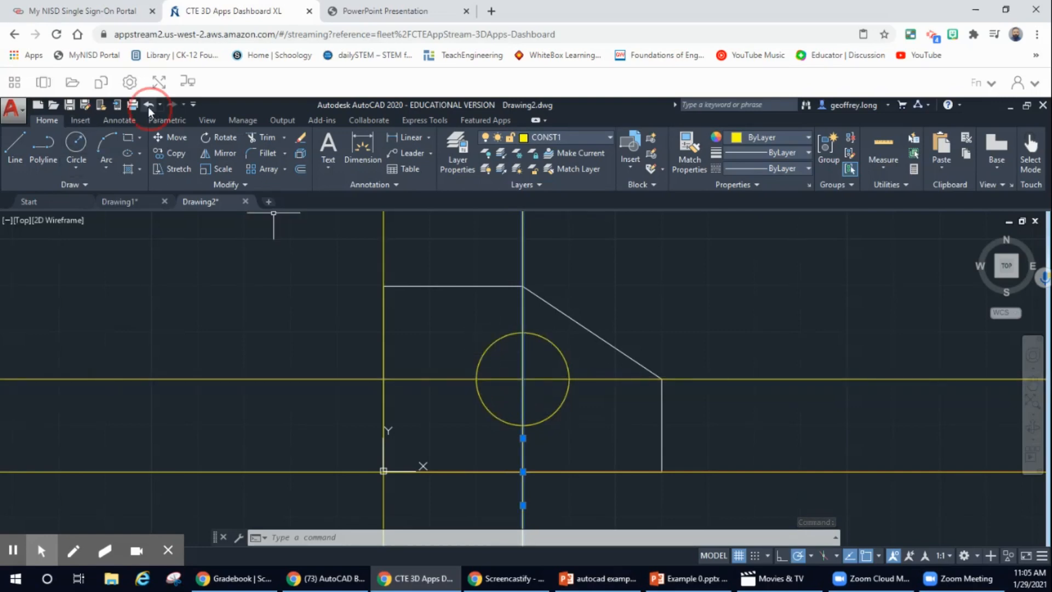
{"action": "left_click", "coordinate": [78, 144]}
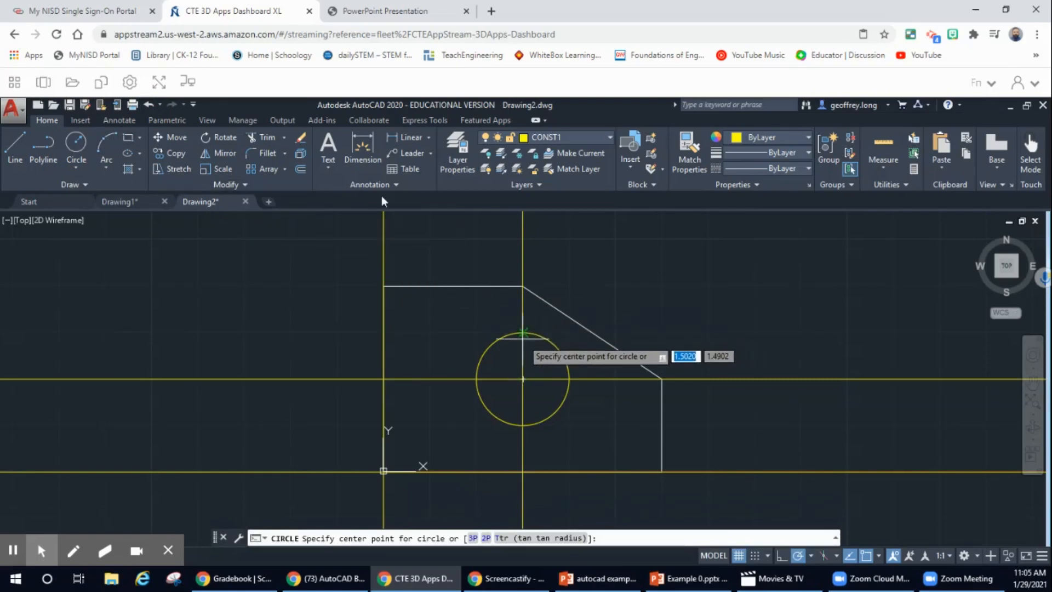
{"action": "left_click", "coordinate": [148, 104]}
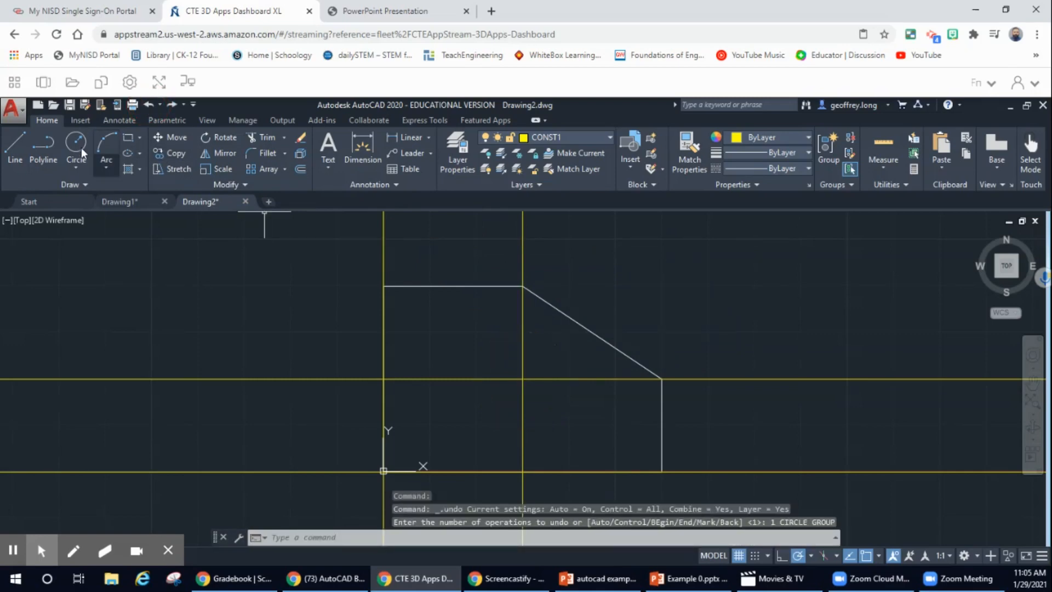
On layer 0, draw an R0.5 circle centred at the construction-line intersection.
{"action": "left_click", "coordinate": [597, 136]}
{"action": "left_click", "coordinate": [540, 151]}
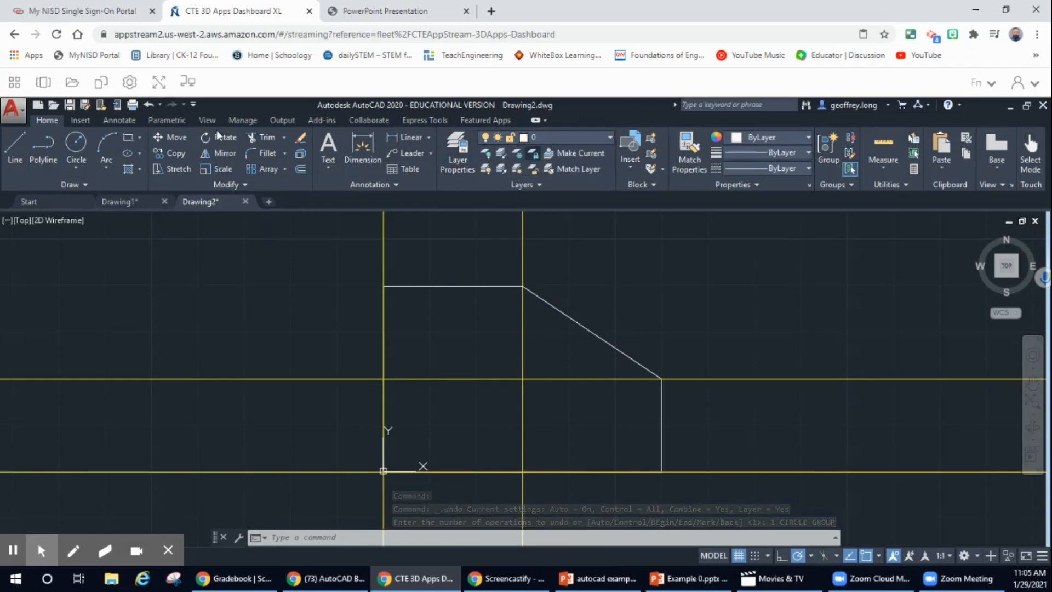
{"action": "left_click", "coordinate": [77, 145]}
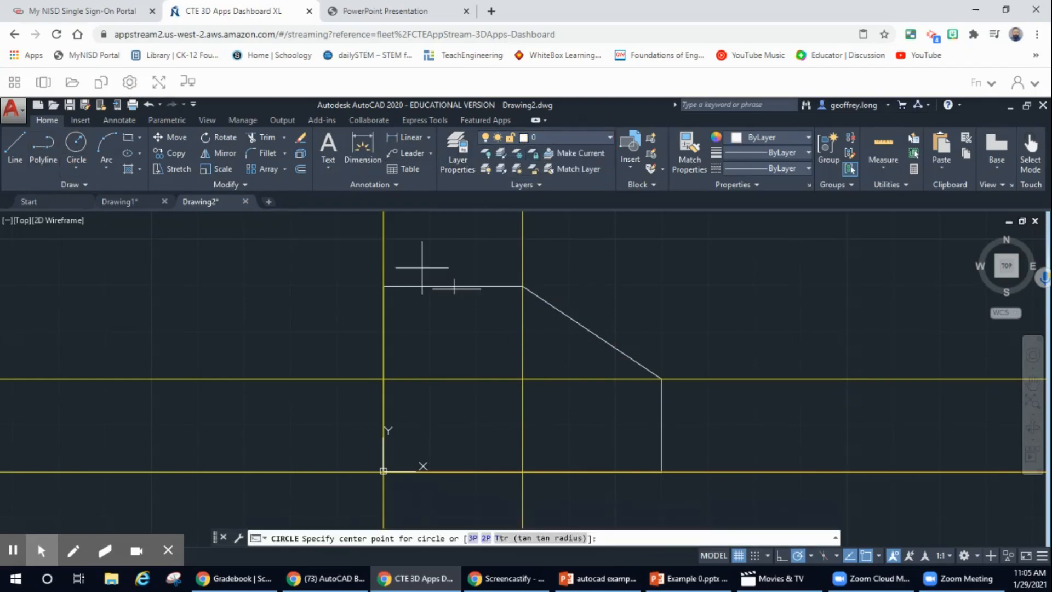
{"action": "left_click", "coordinate": [523, 378]}
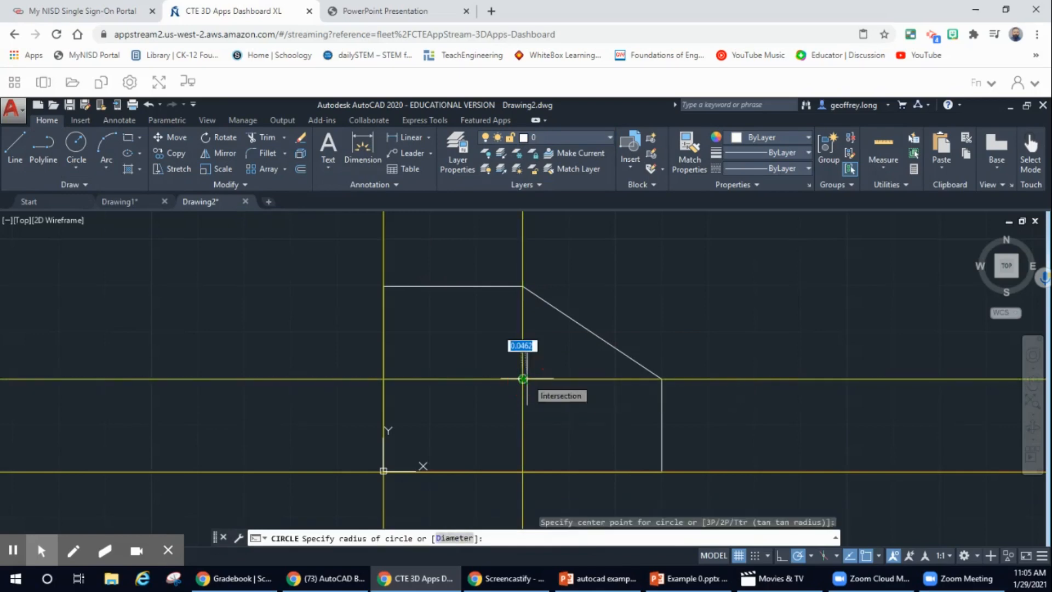
{"action": "key", "text": "Escape"}
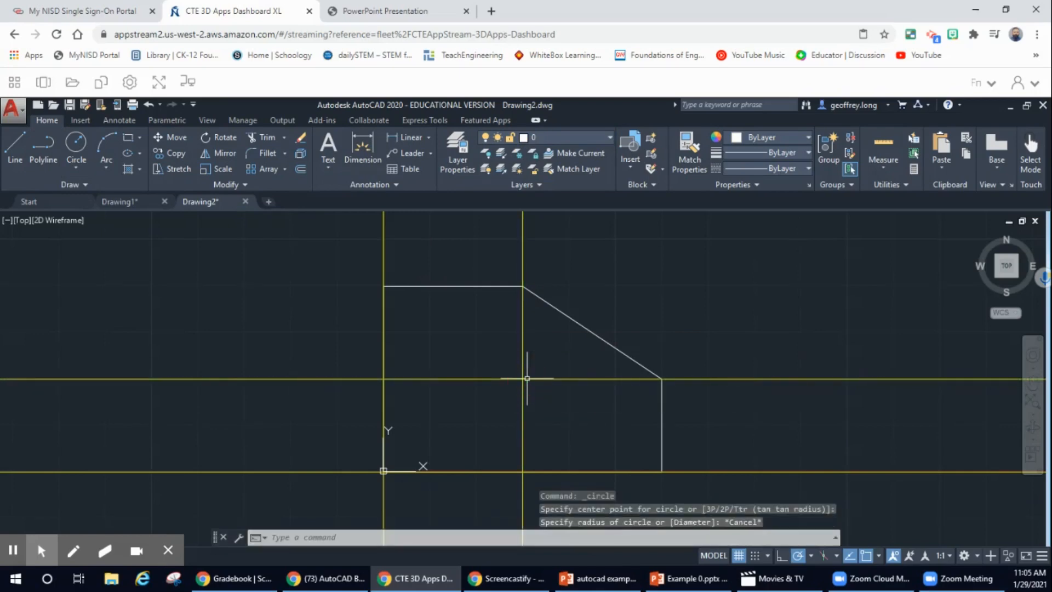
{"action": "left_click", "coordinate": [77, 146]}
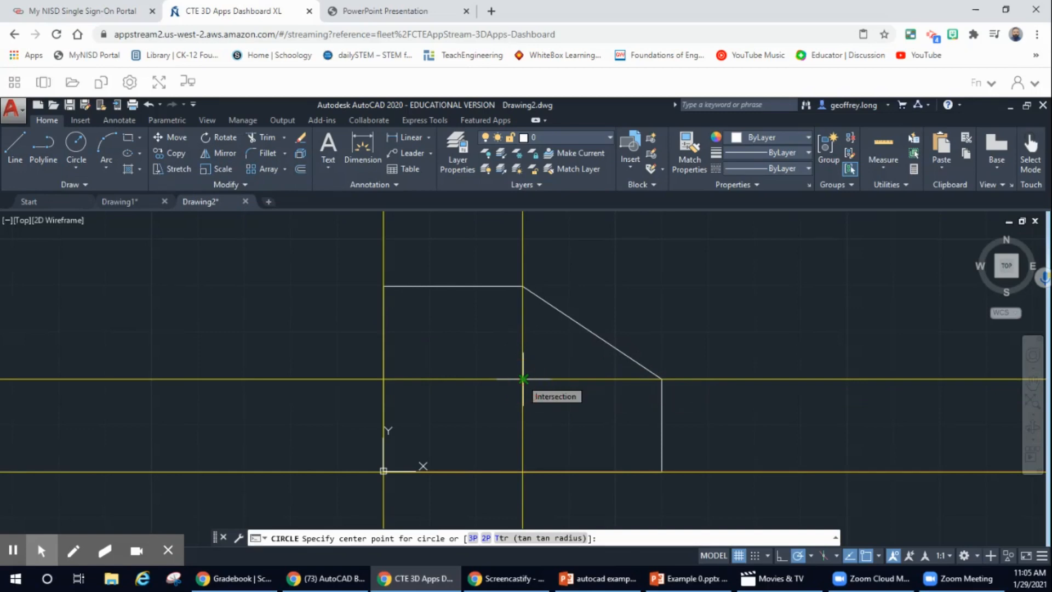
{"action": "left_click", "coordinate": [523, 379]}
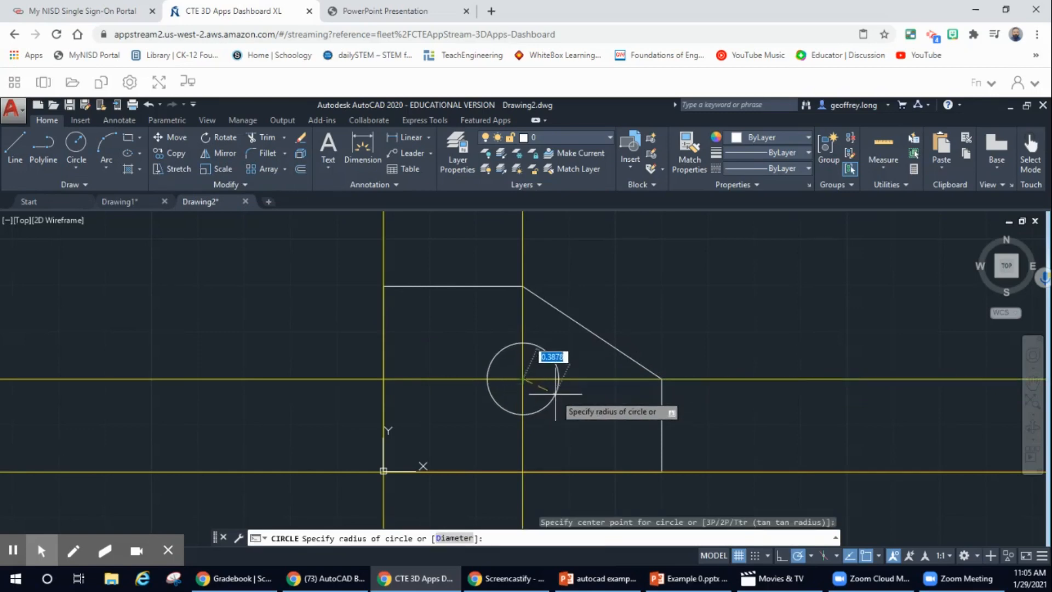
{"action": "type", "text": "0.75"}
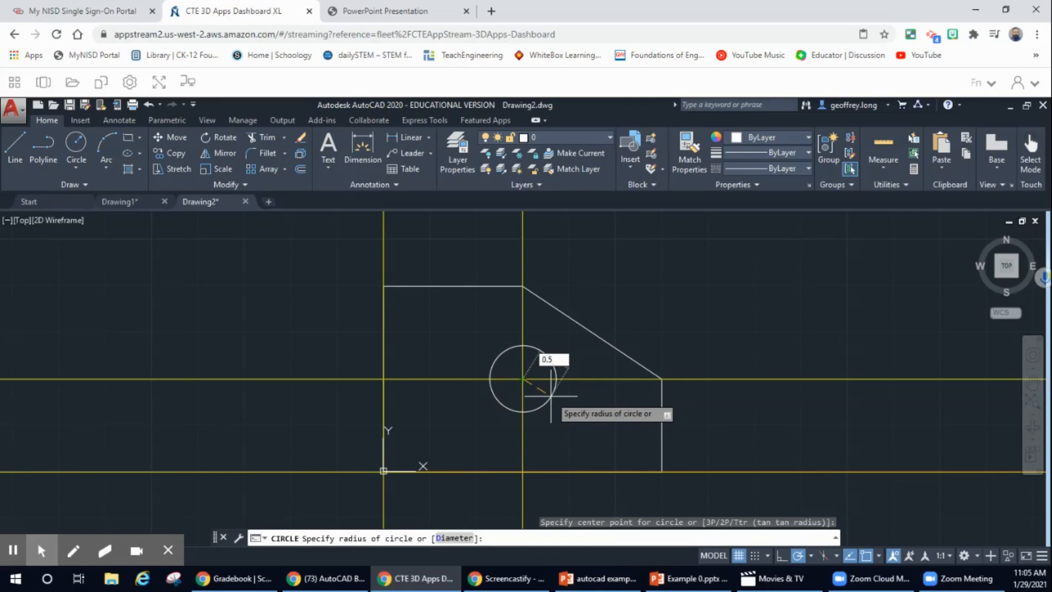
{"action": "key", "text": "Return"}
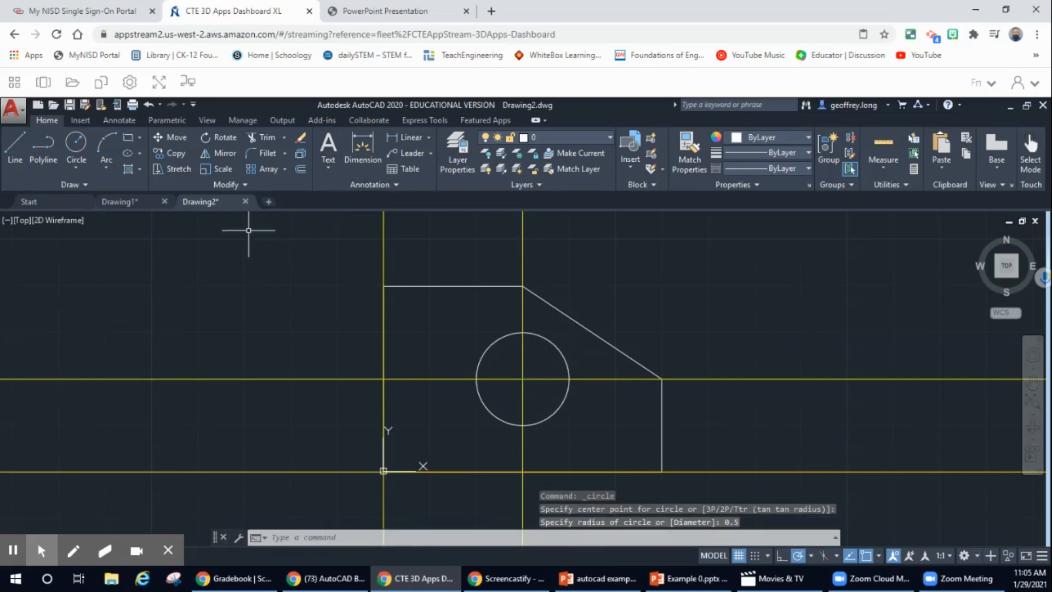
Turn off the CONST1 layer to hide the construction lines, checking against the reference.
{"action": "left_click", "coordinate": [599, 137]}
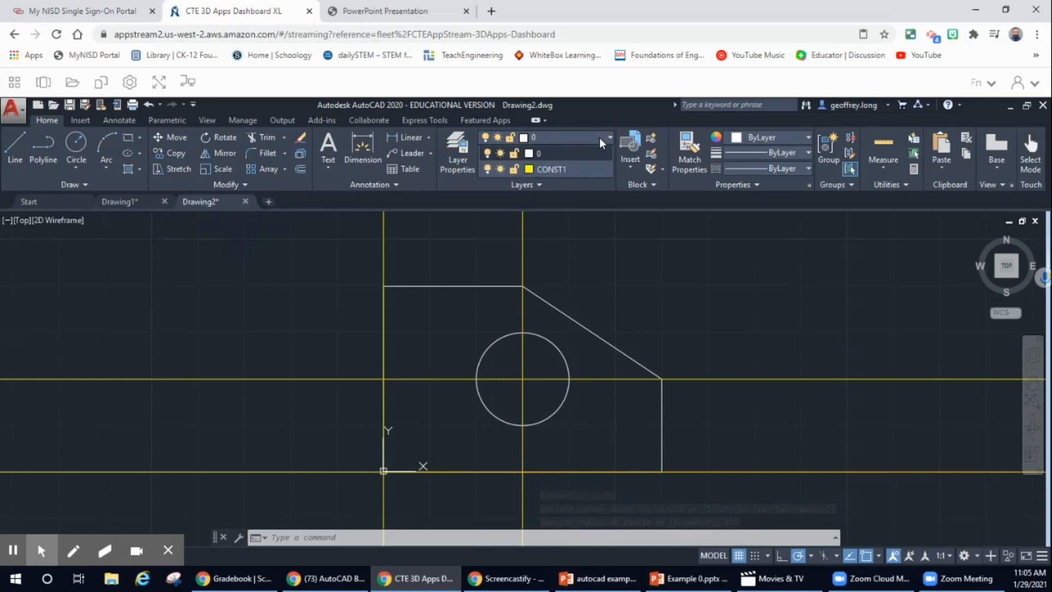
{"action": "left_click", "coordinate": [487, 168]}
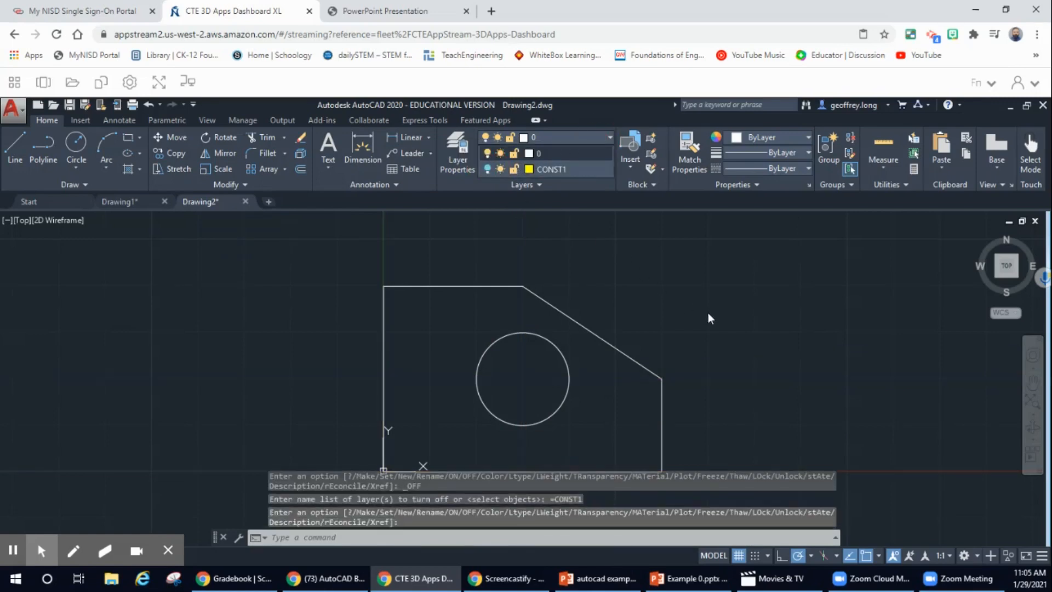
{"action": "left_click", "coordinate": [430, 12]}
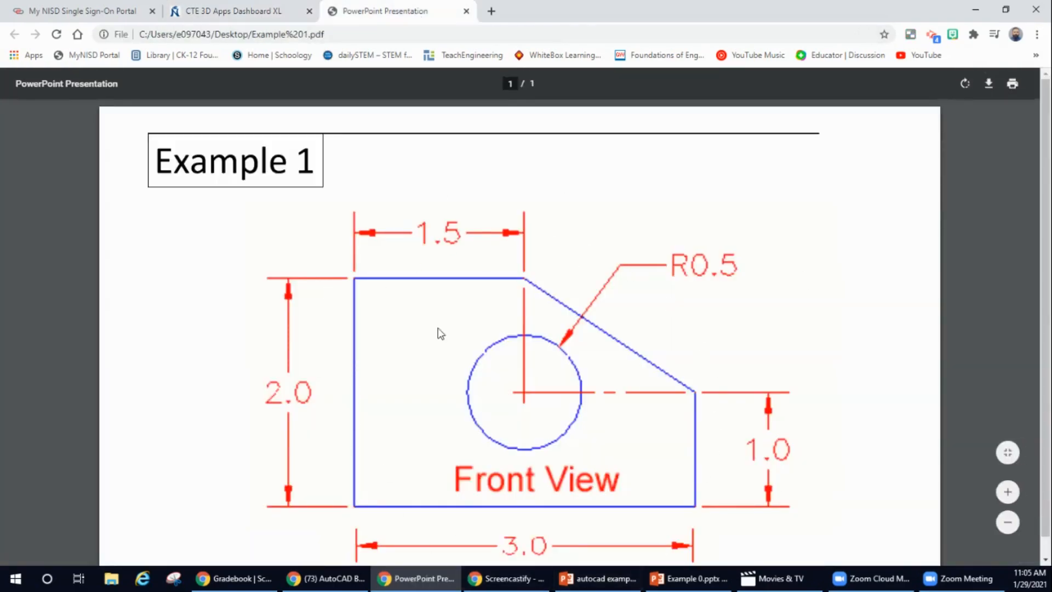
{"action": "left_click", "coordinate": [240, 16]}
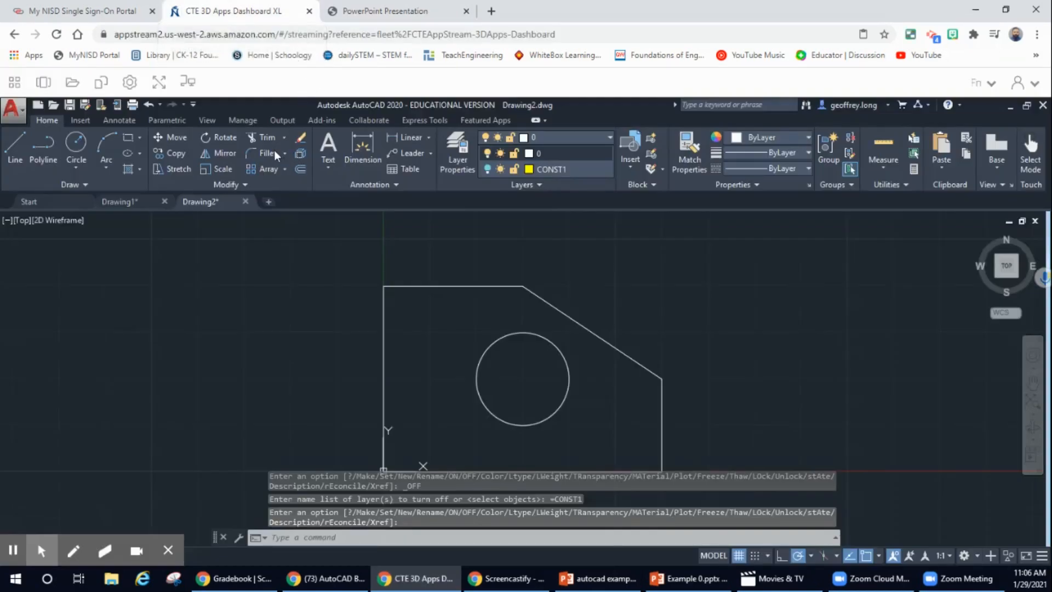
{"action": "left_click", "coordinate": [362, 146]}
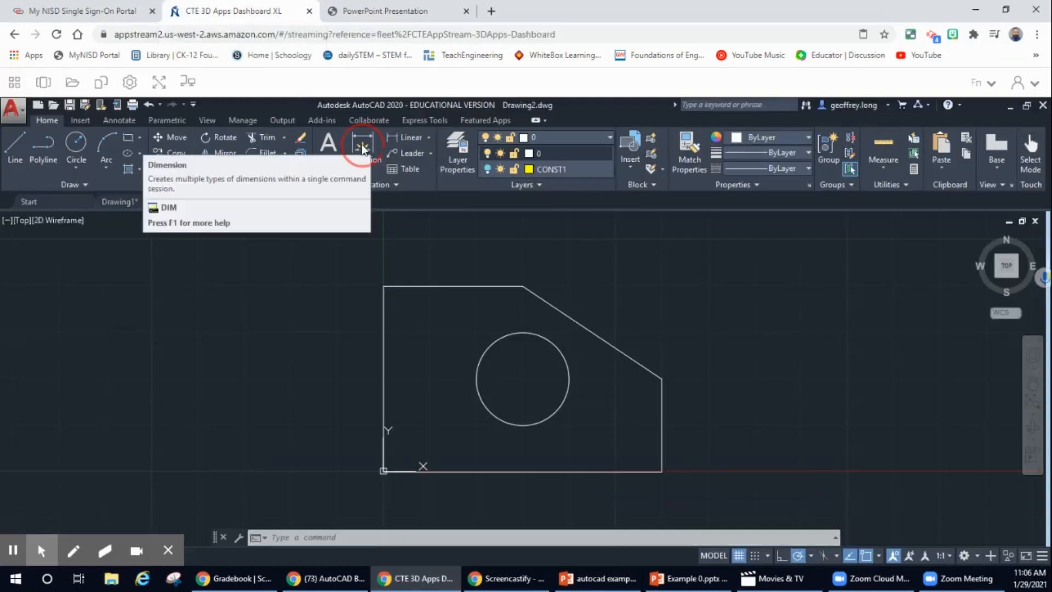
Confirm the top edge's right endpoint sits at the corner, then start DIM.
{"action": "left_click", "coordinate": [384, 286]}
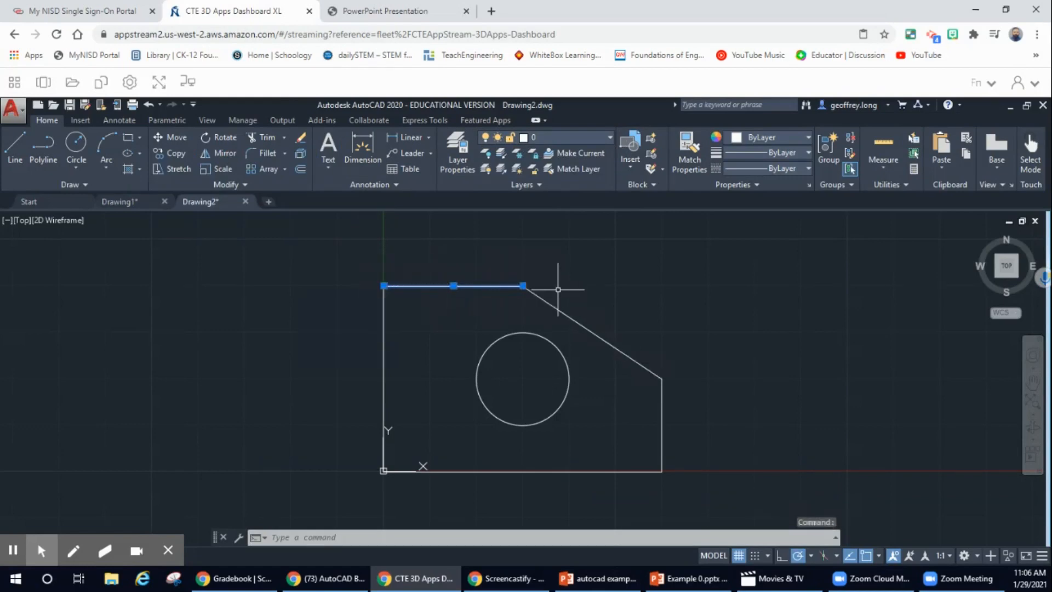
{"action": "left_click", "coordinate": [523, 286]}
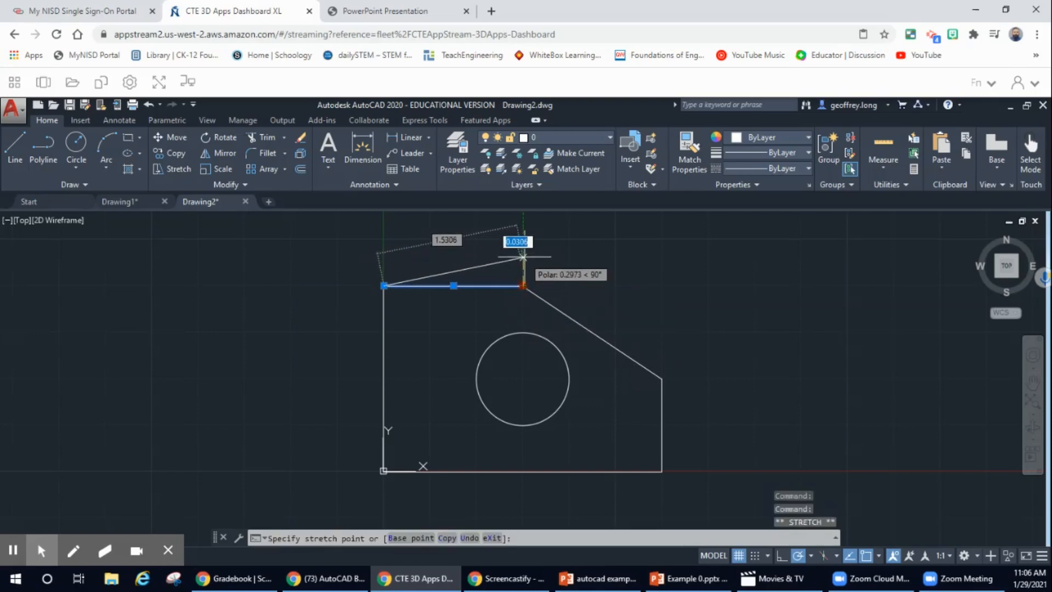
{"action": "left_click", "coordinate": [523, 285]}
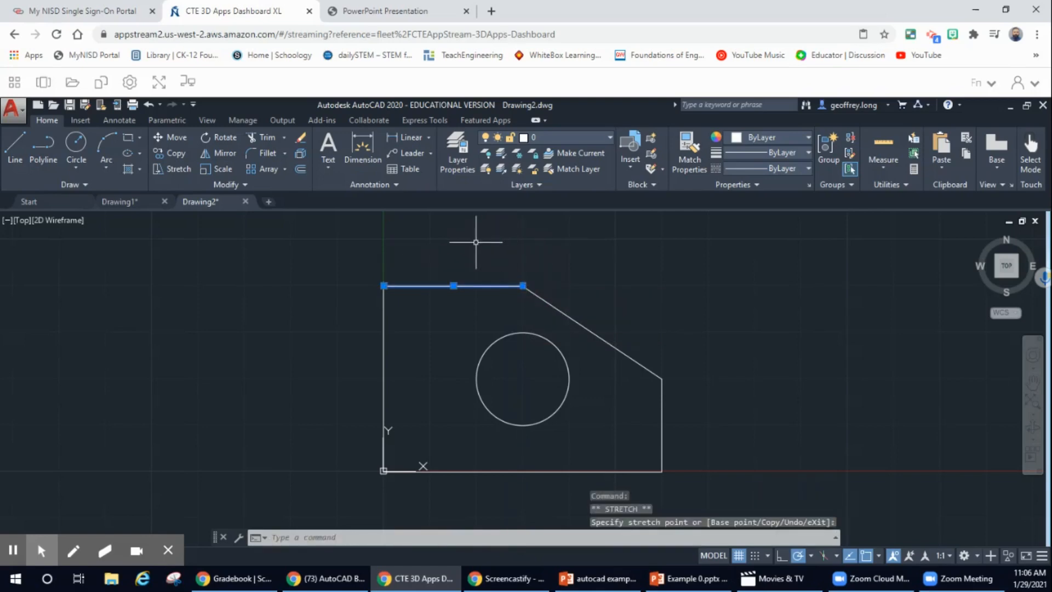
{"action": "left_click", "coordinate": [359, 144]}
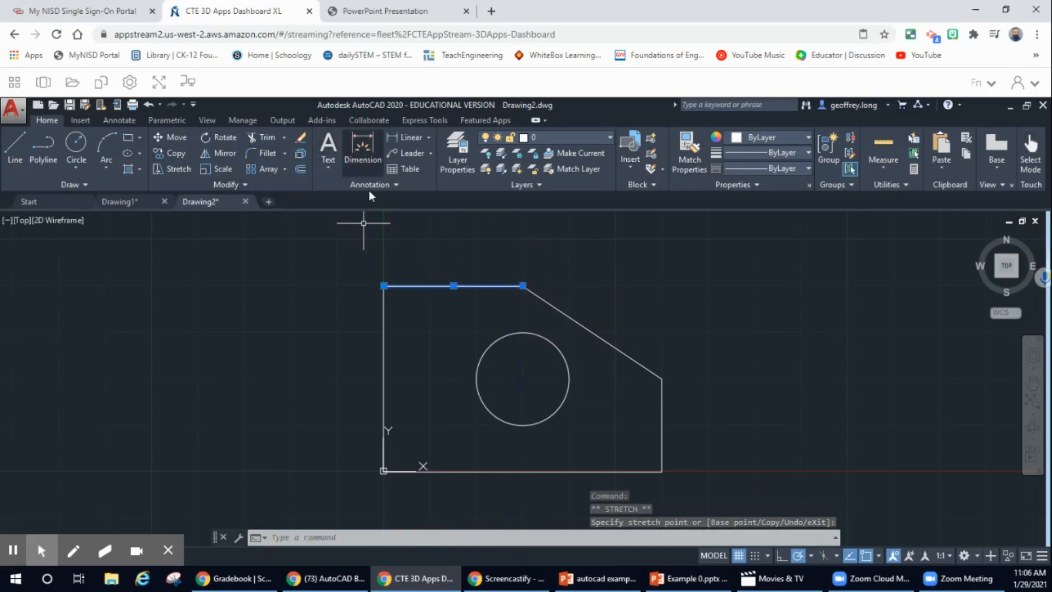
Place linear dimensions outside the outline: left 2.0000, top 1.5000, bottom 3.0000, right 1.0000.
{"action": "left_click", "coordinate": [384, 285]}
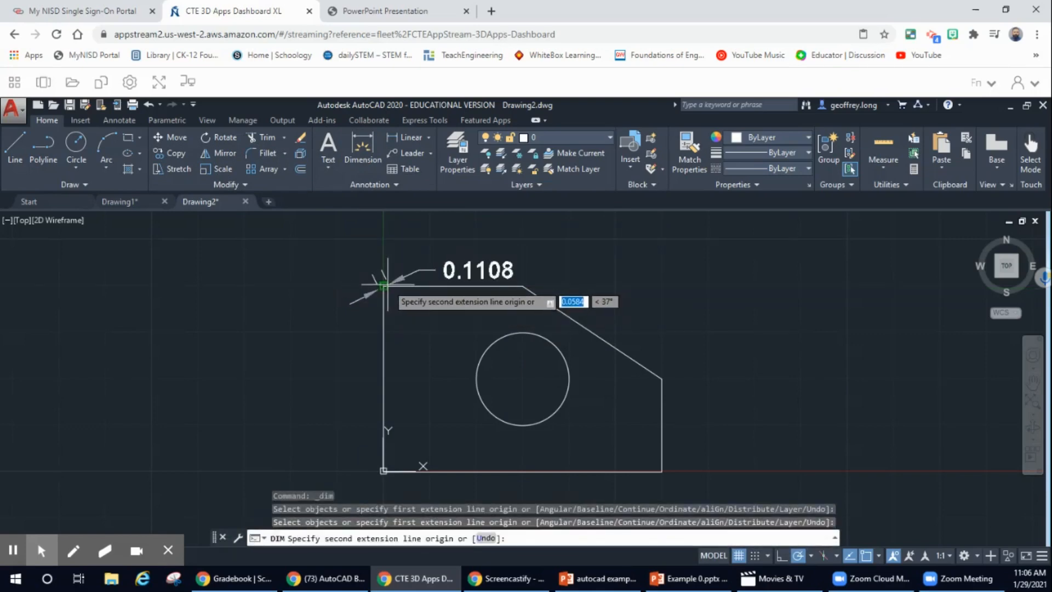
{"action": "key", "text": "Escape"}
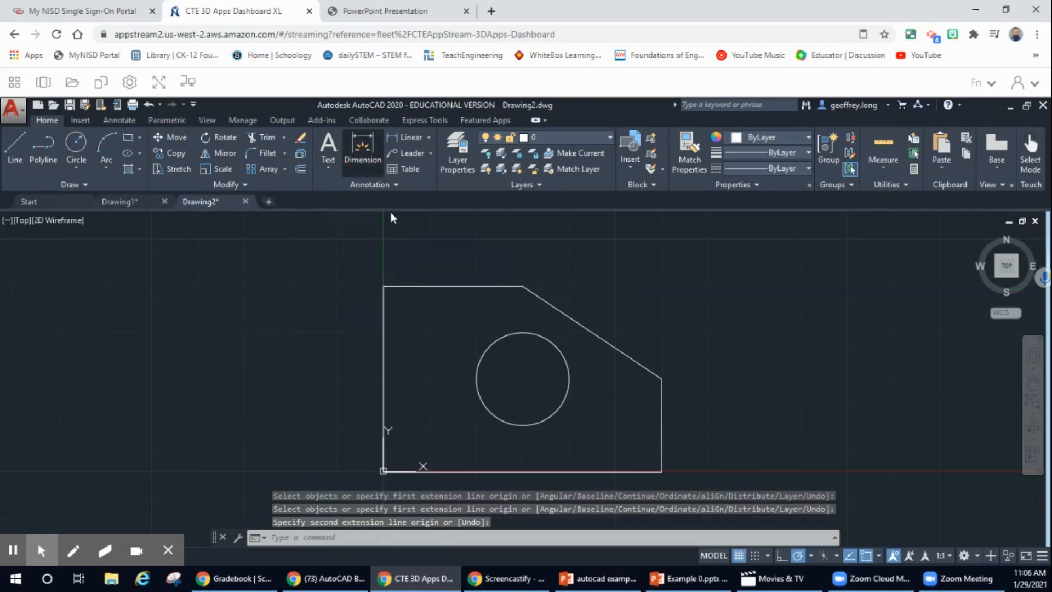
{"action": "left_click", "coordinate": [382, 302]}
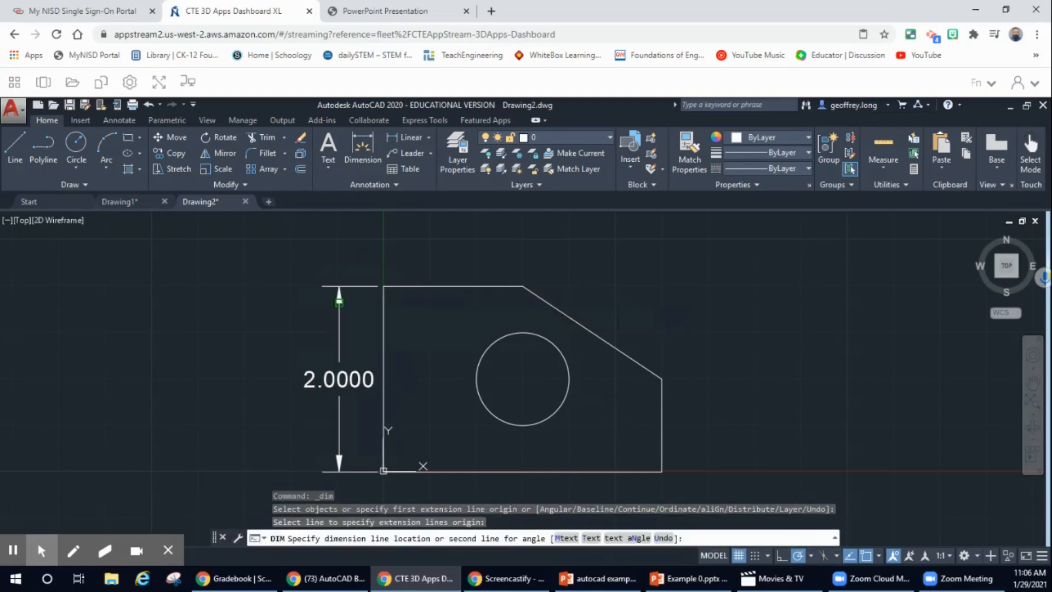
{"action": "left_click", "coordinate": [339, 301]}
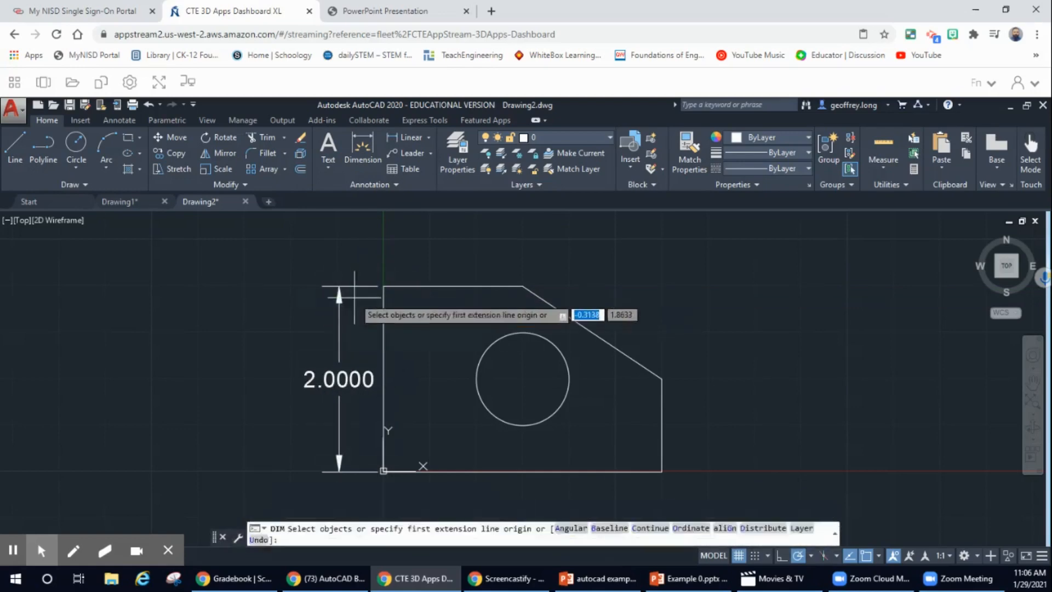
{"action": "left_click", "coordinate": [455, 285]}
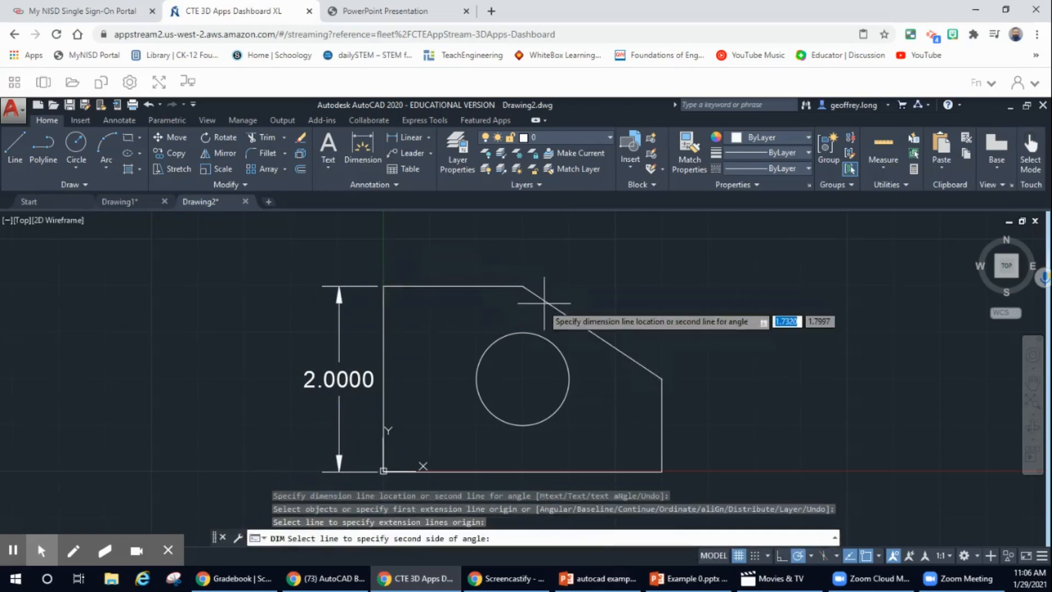
{"action": "left_click", "coordinate": [514, 267]}
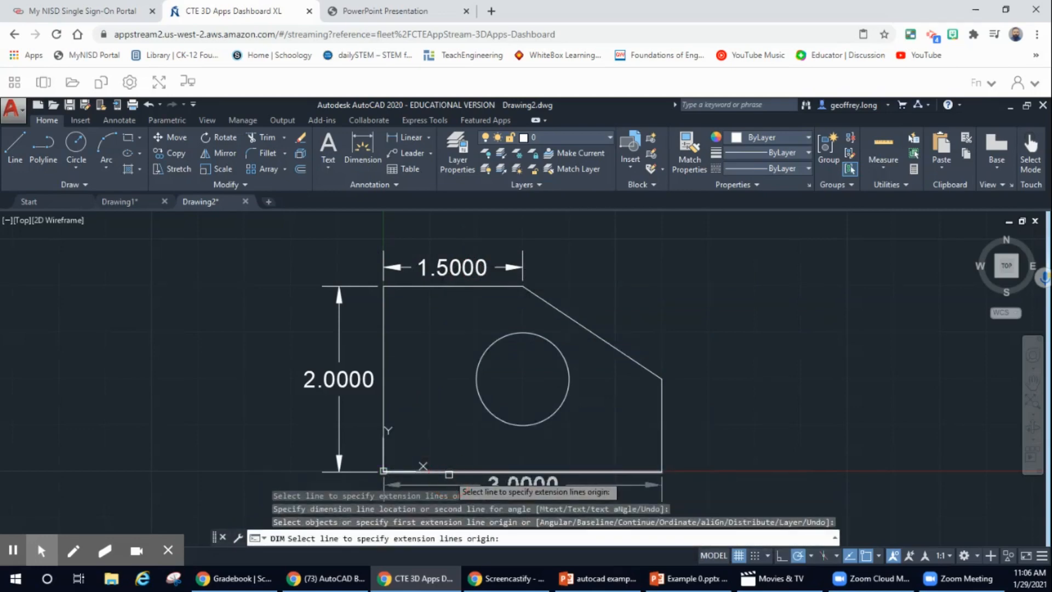
{"action": "left_click", "coordinate": [448, 472]}
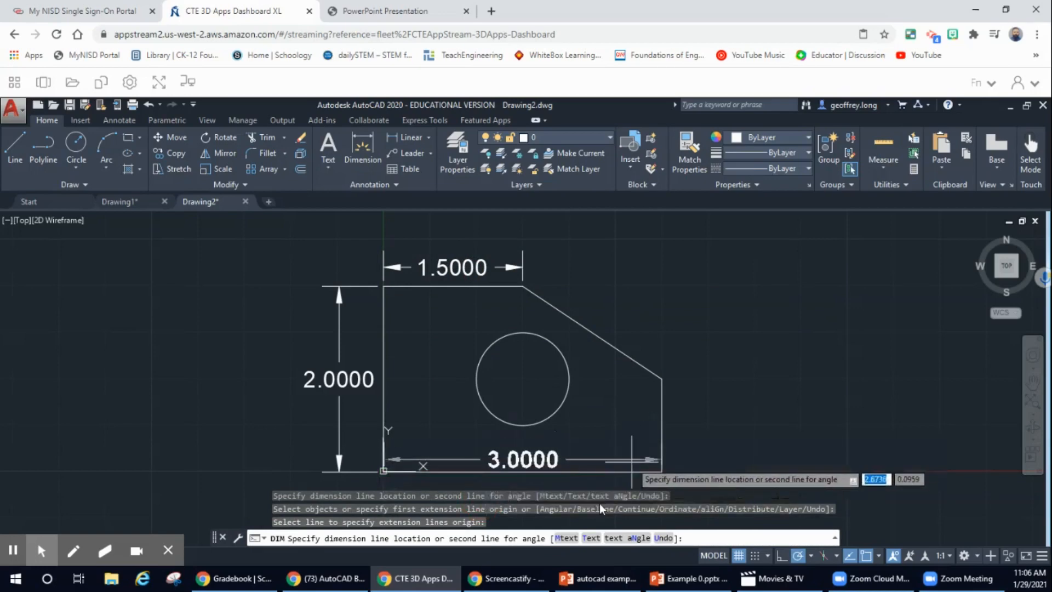
{"action": "left_click", "coordinate": [590, 486]}
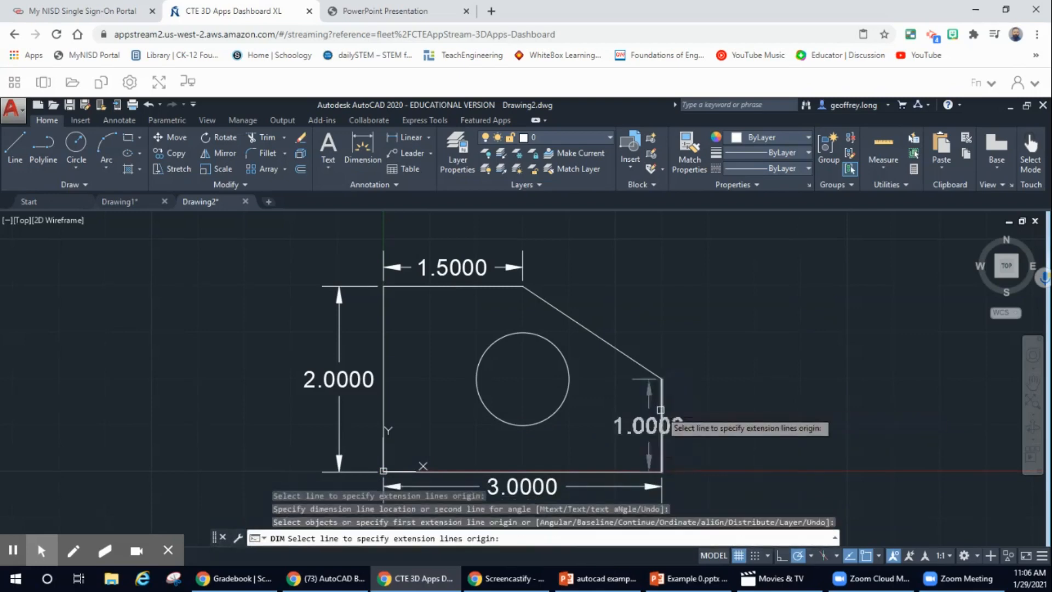
{"action": "left_click", "coordinate": [661, 410]}
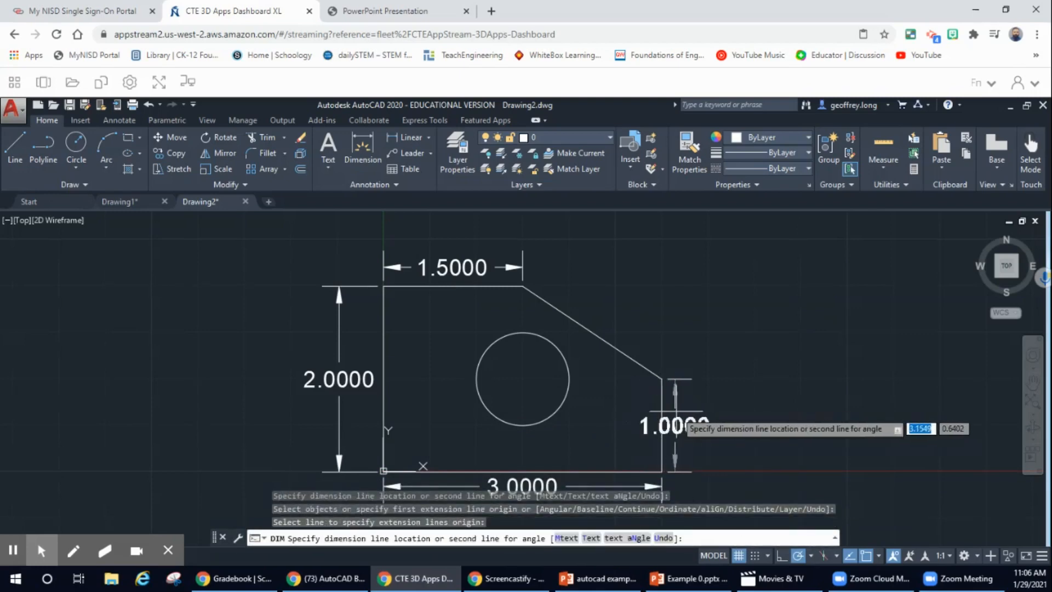
{"action": "left_click", "coordinate": [701, 411]}
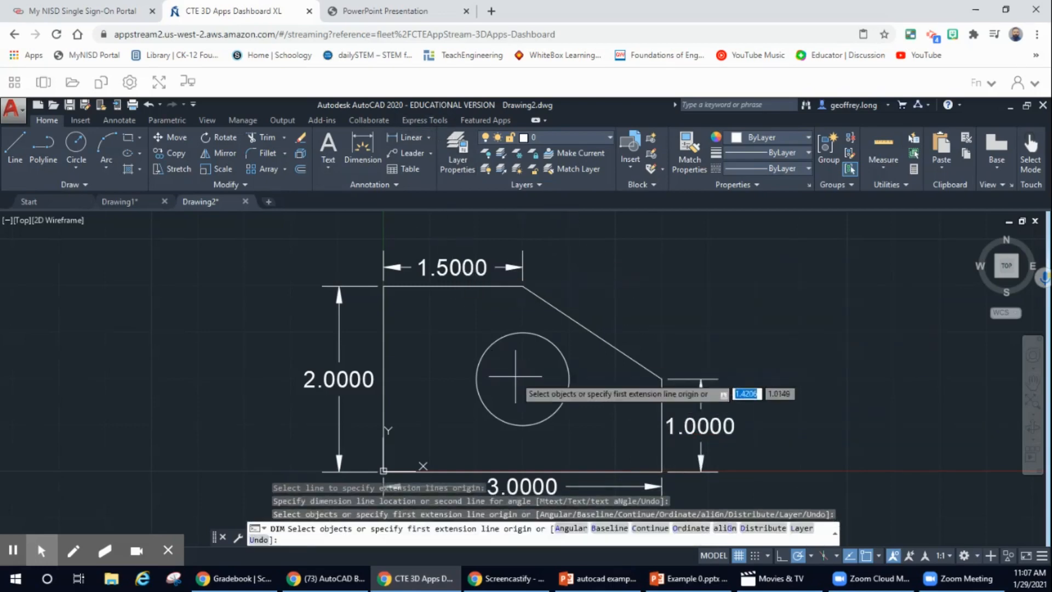
Draw a multileader from the circle's centre to an upper-right landing, labelled 0.5.
{"action": "left_click", "coordinate": [408, 156]}
{"action": "left_click", "coordinate": [432, 153]}
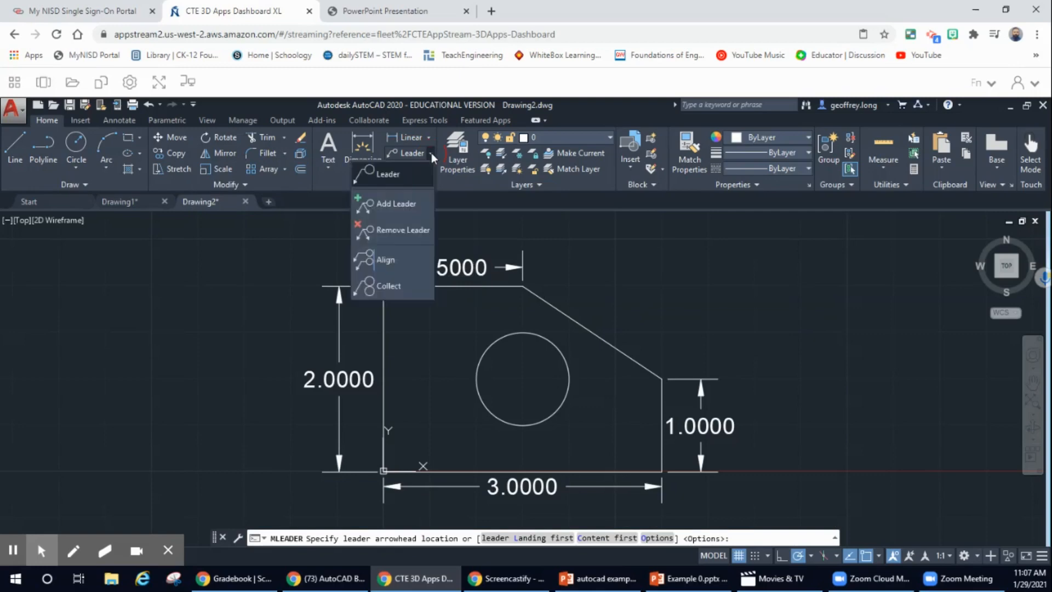
{"action": "left_click", "coordinate": [387, 172]}
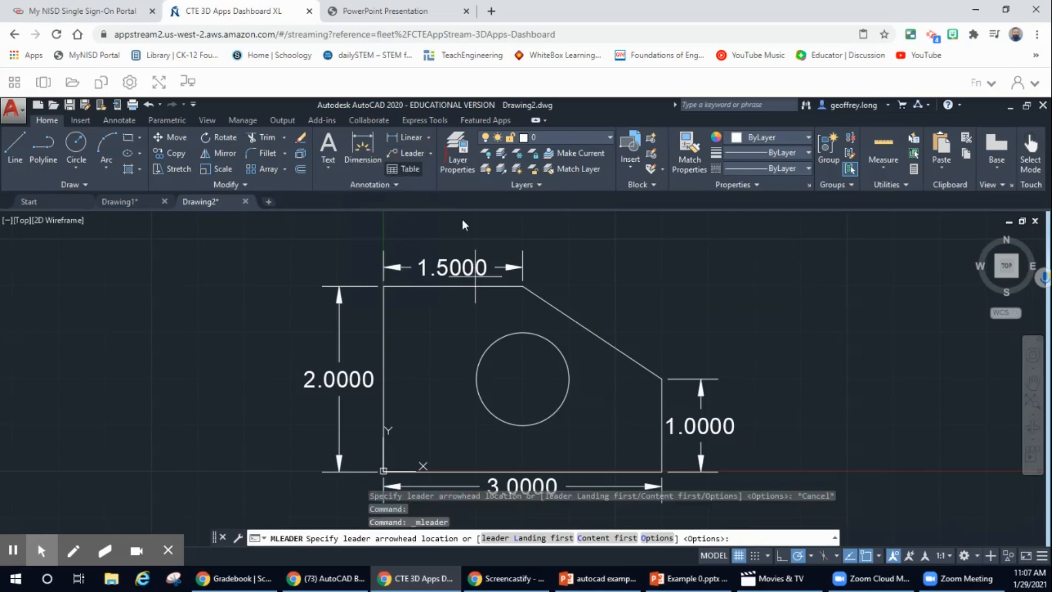
{"action": "left_click", "coordinate": [523, 379]}
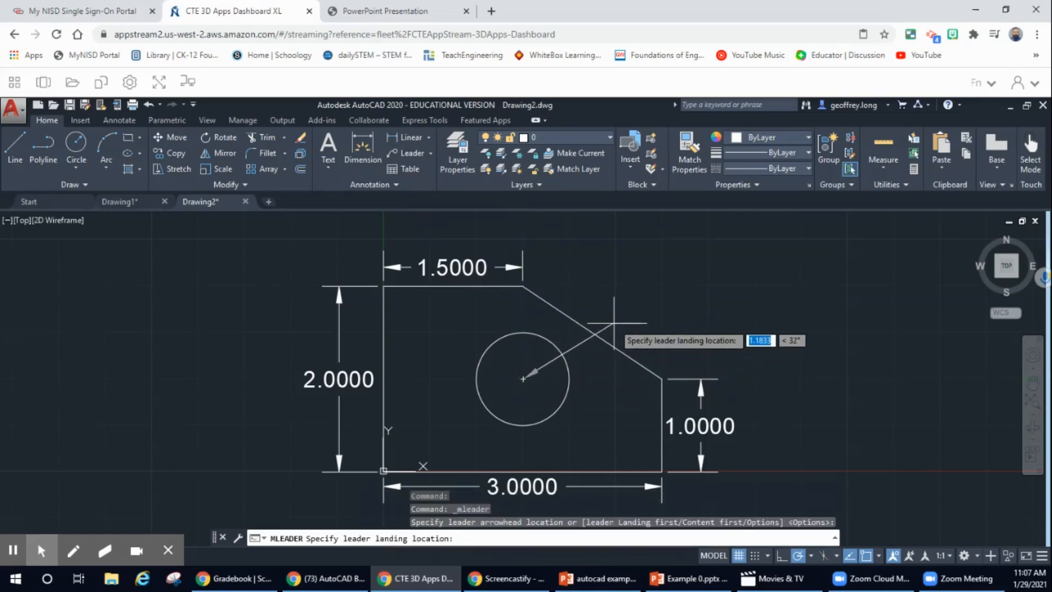
{"action": "left_click", "coordinate": [663, 278]}
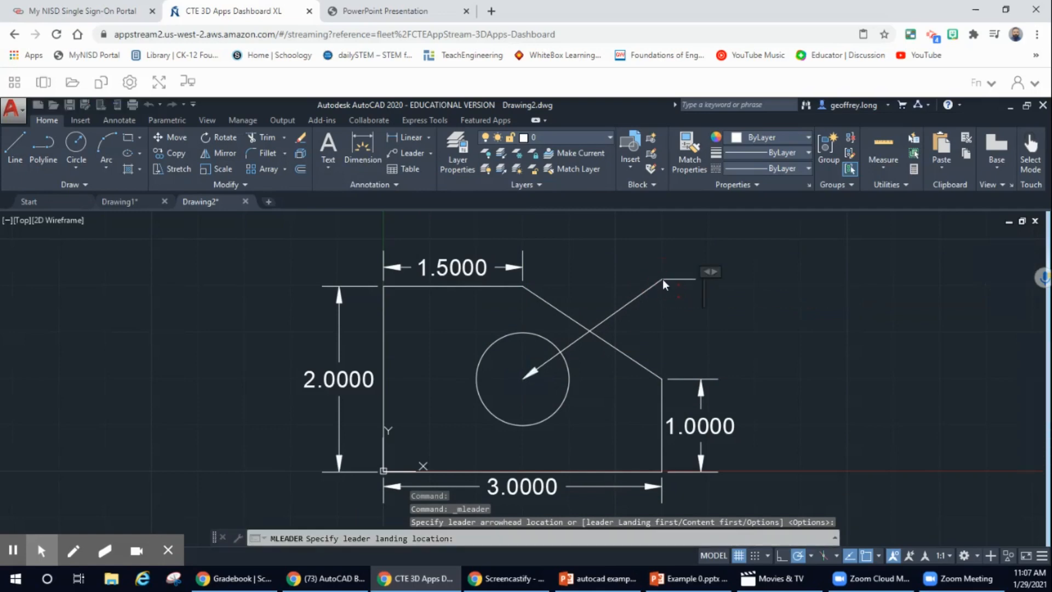
{"action": "type", "text": "0"}
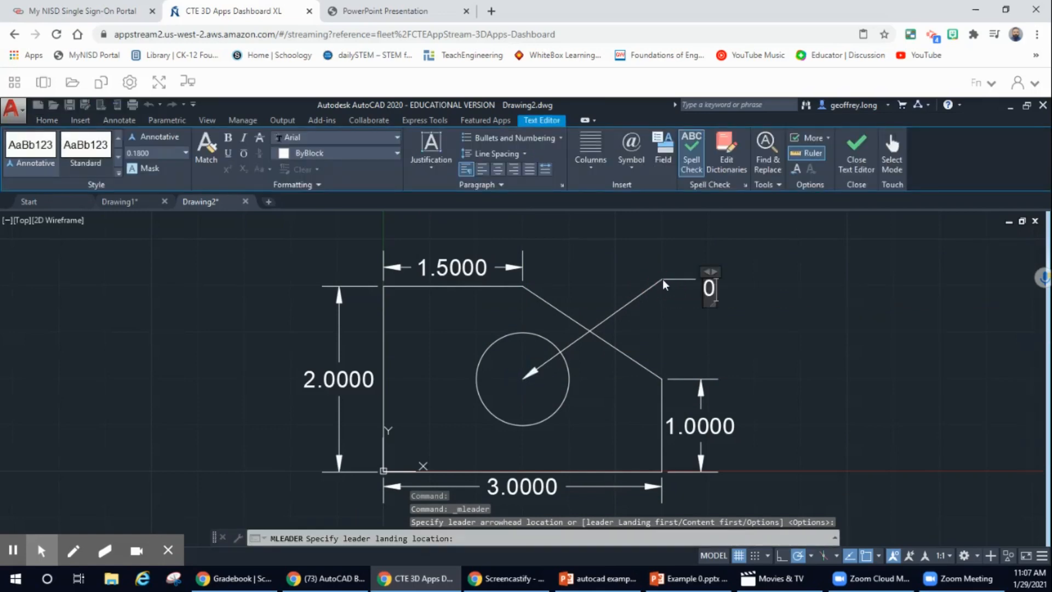
{"action": "type", "text": ".5"}
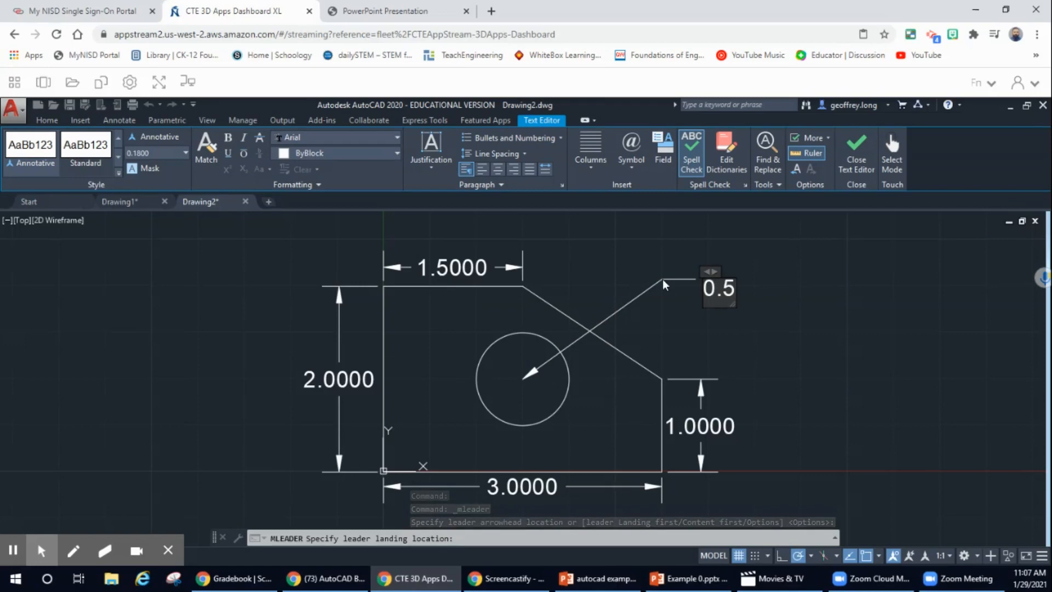
{"action": "left_click", "coordinate": [691, 278]}
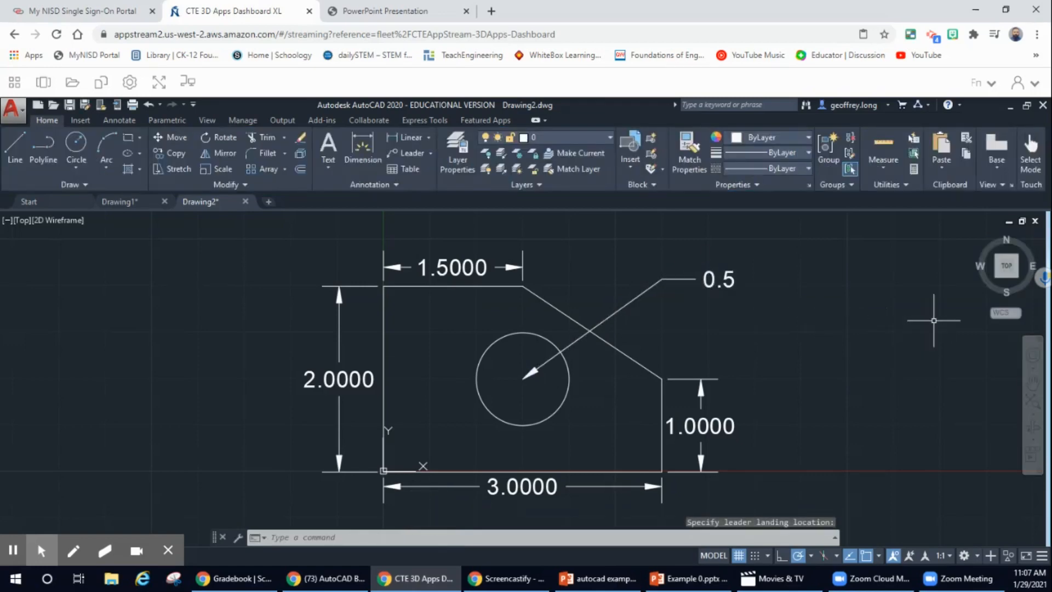